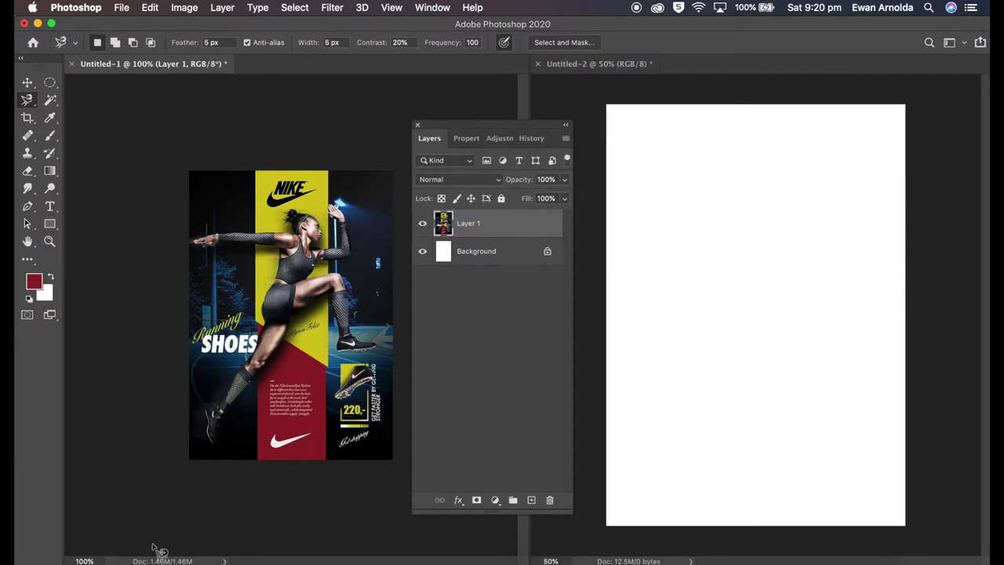
Bring up the track photo to place into the new Untitled-2 document.
click(135, 559)
Place the track photo and stretch it to fill the whole canvas.
drag(280, 251, 684, 128)
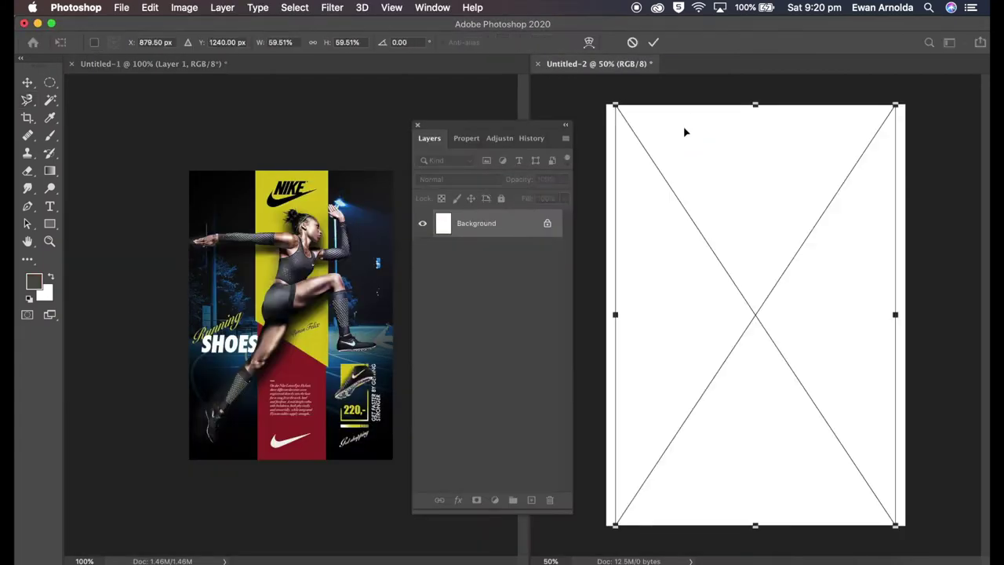
drag(895, 314, 912, 314)
key(Return)
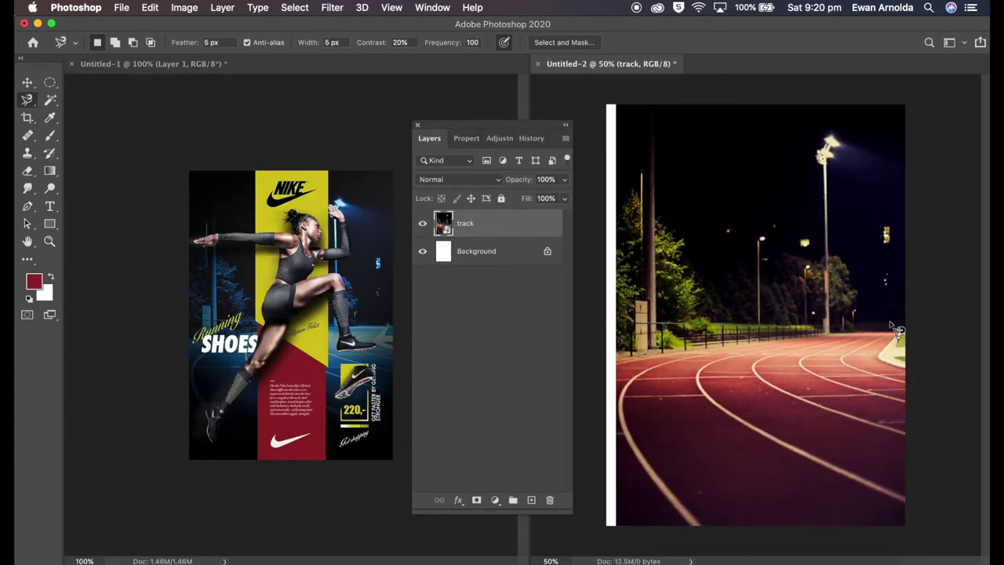
key(v)
drag(729, 217, 720, 218)
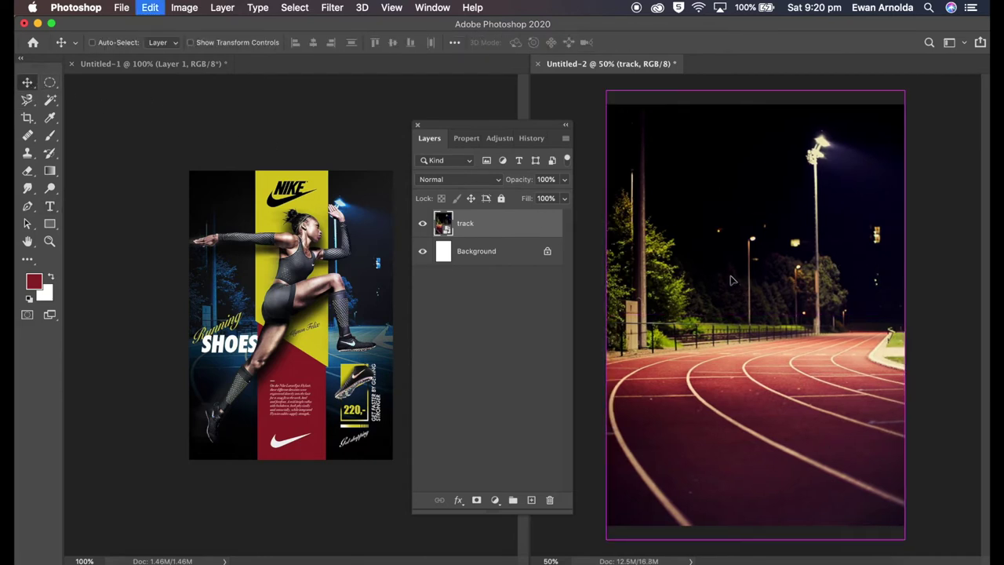
key(ctrl+t)
mouse_move(897, 315)
mouse_down()
mouse_move(914, 315)
mouse_move(871, 312)
mouse_up()
click(654, 42)
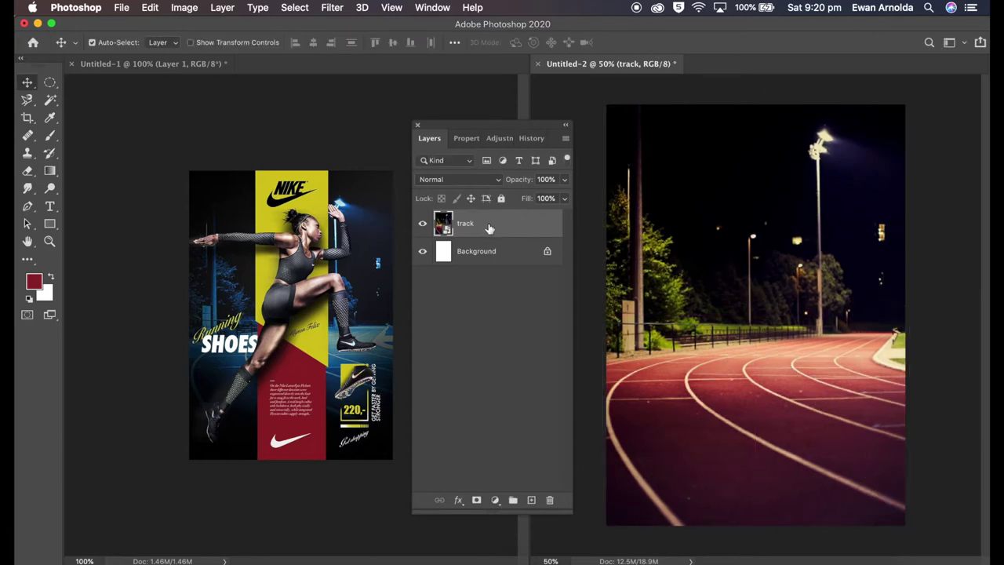
Add a Color Overlay to the track photo using a deep navy colour.
double_click(492, 227)
click(439, 429)
click(721, 295)
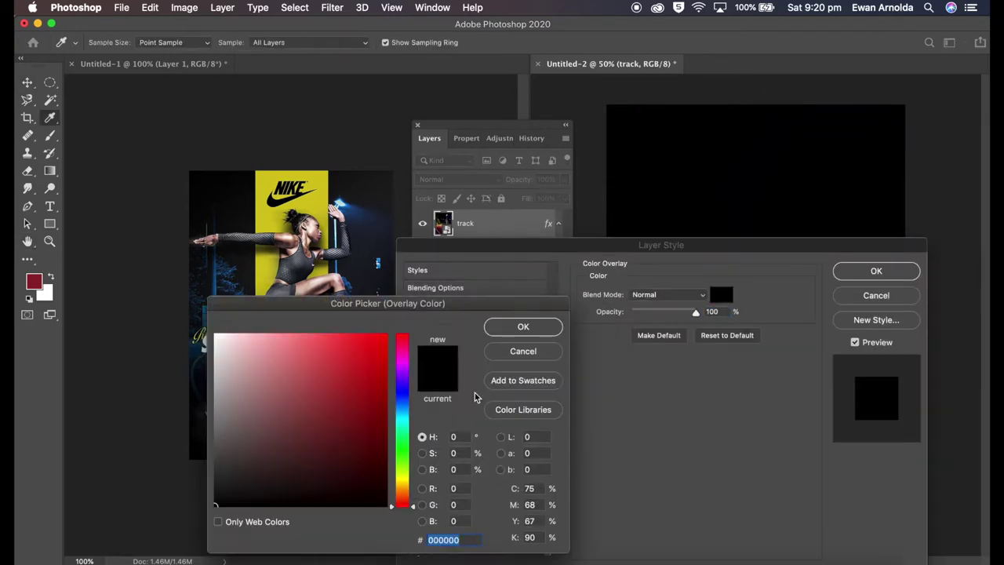
click(401, 406)
click(350, 448)
drag(414, 408, 414, 404)
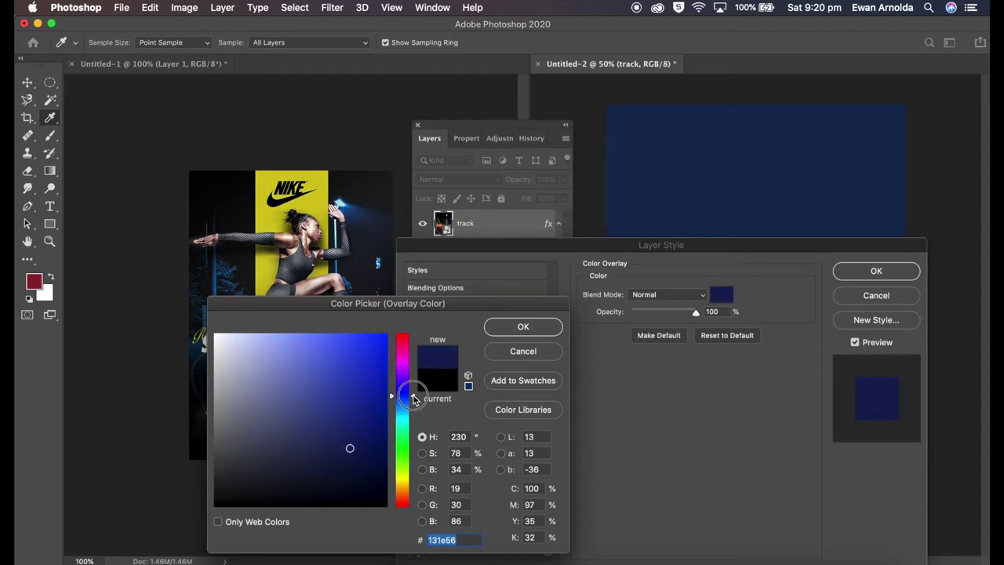
mouse_move(350, 448)
mouse_down()
mouse_move(359, 460)
mouse_move(347, 460)
mouse_up()
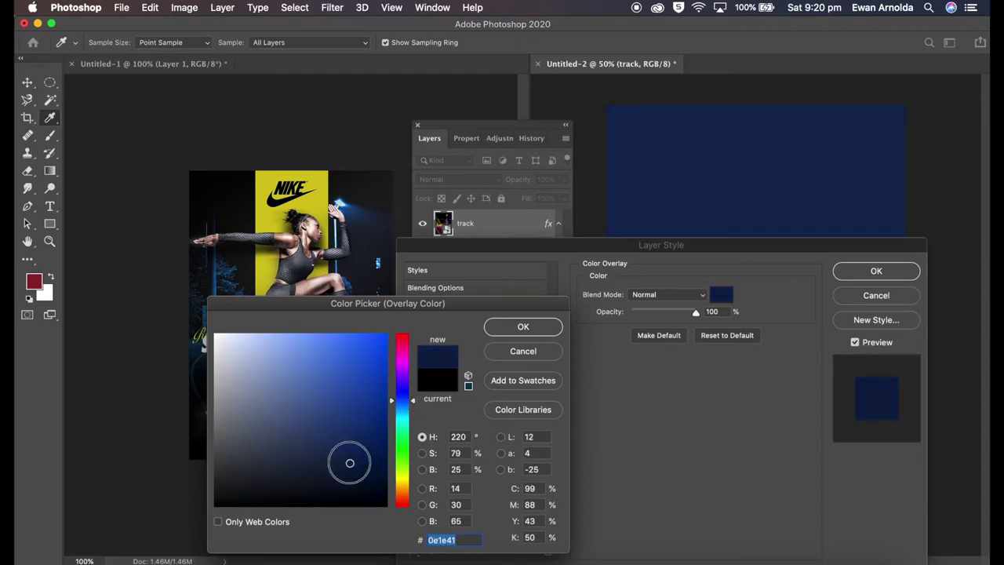
click(524, 326)
Set the navy overlay to Color blend mode, apply it, and add an empty layer above.
click(667, 295)
click(650, 540)
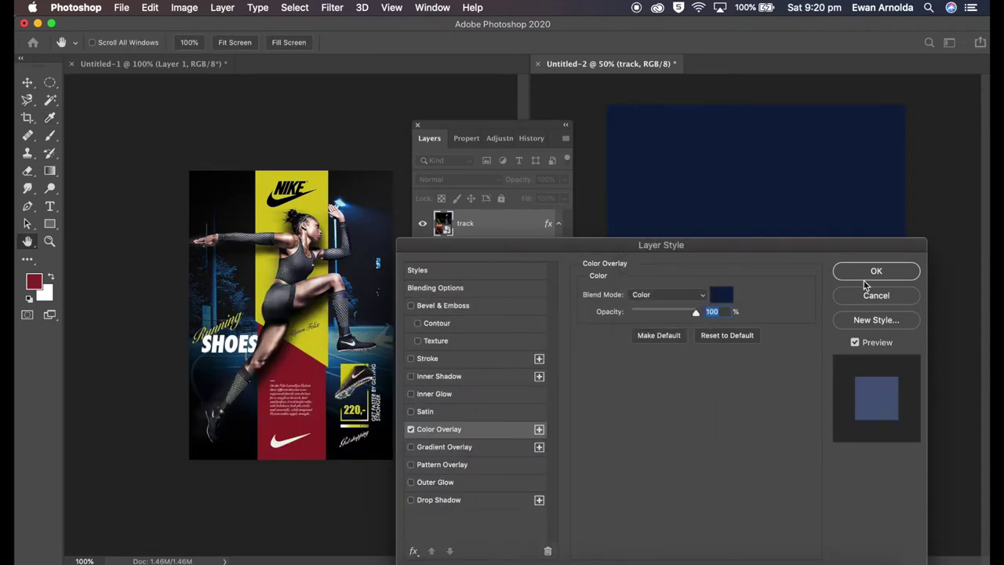
click(864, 276)
click(532, 500)
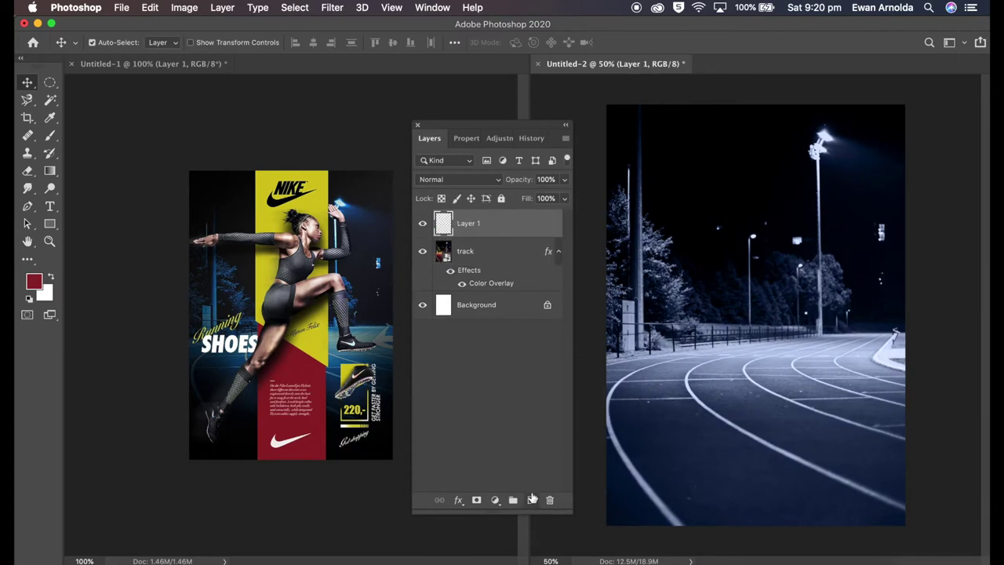
click(50, 135)
Set the brush to 508 px with 52% hardness.
click(112, 43)
drag(157, 83, 170, 83)
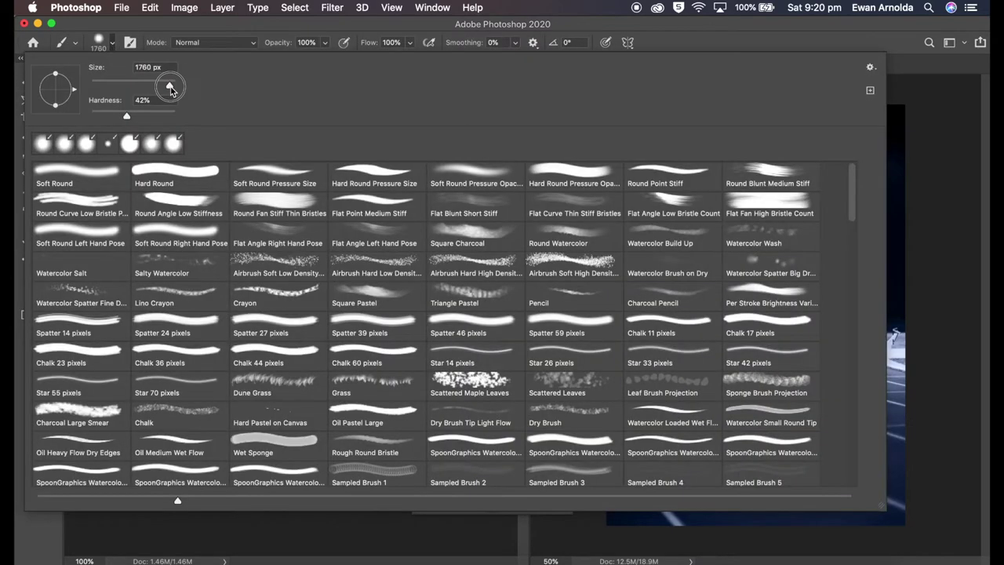
drag(127, 116, 134, 116)
click(614, 140)
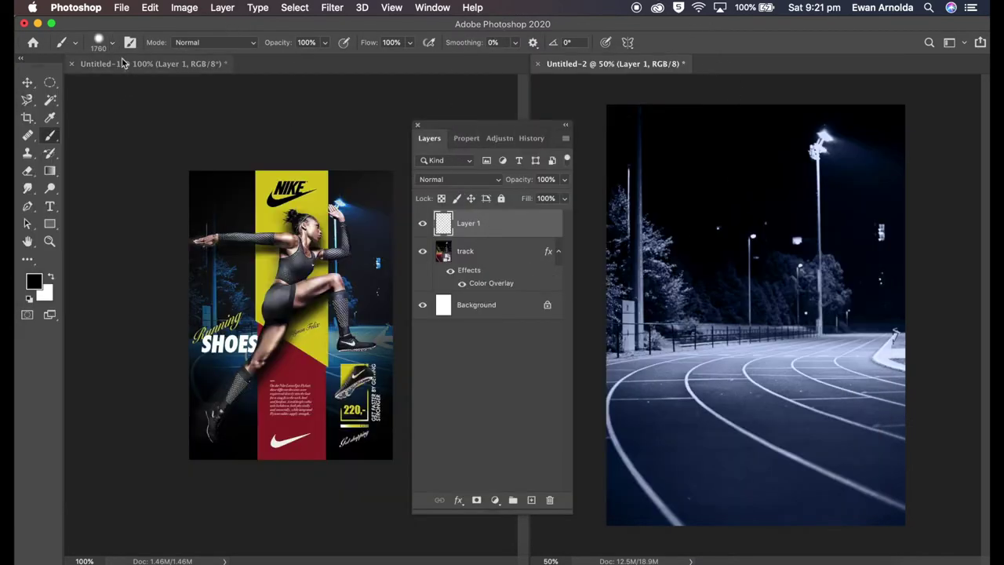
click(112, 42)
drag(168, 83, 138, 83)
key(Return)
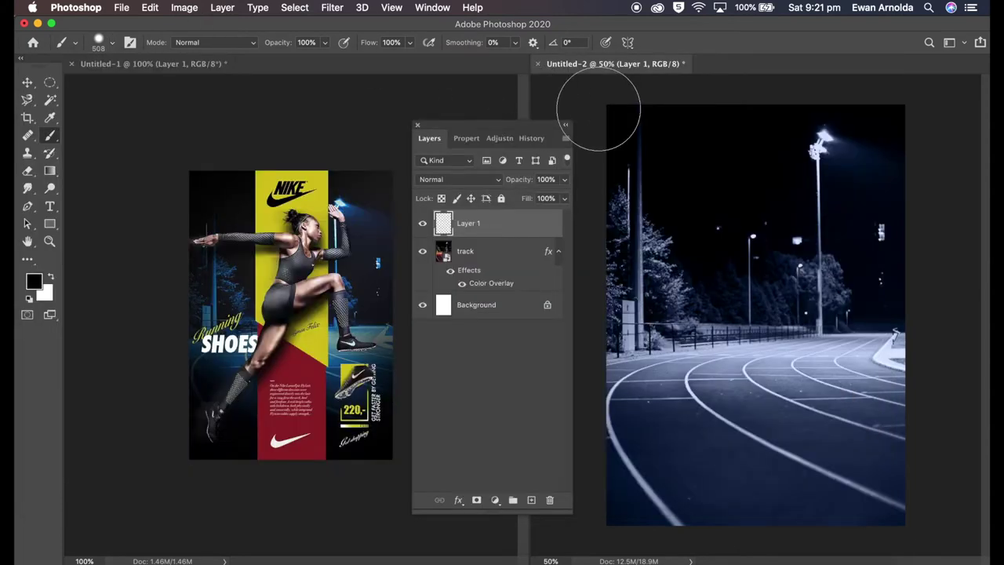
Paint black around the photo edges on Layer 1, blended Soft Light at 60% opacity.
drag(600, 198, 852, 94)
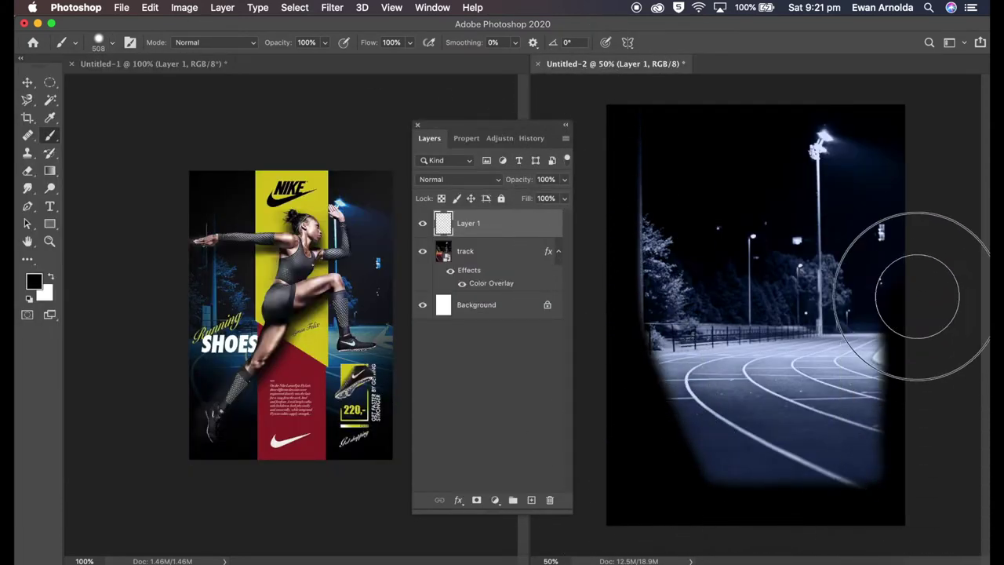
click(459, 179)
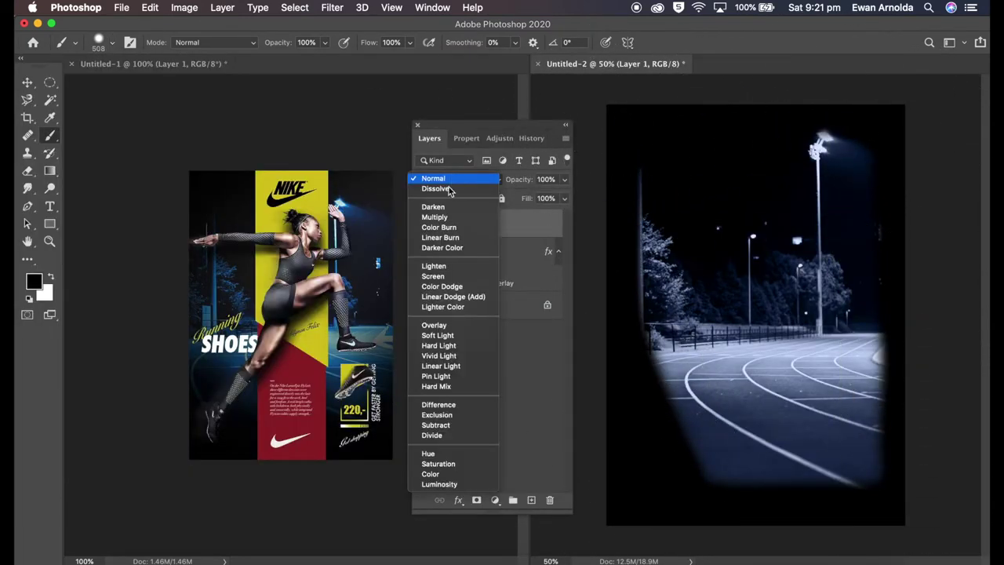
click(454, 332)
click(545, 179)
text(50)
key(Return)
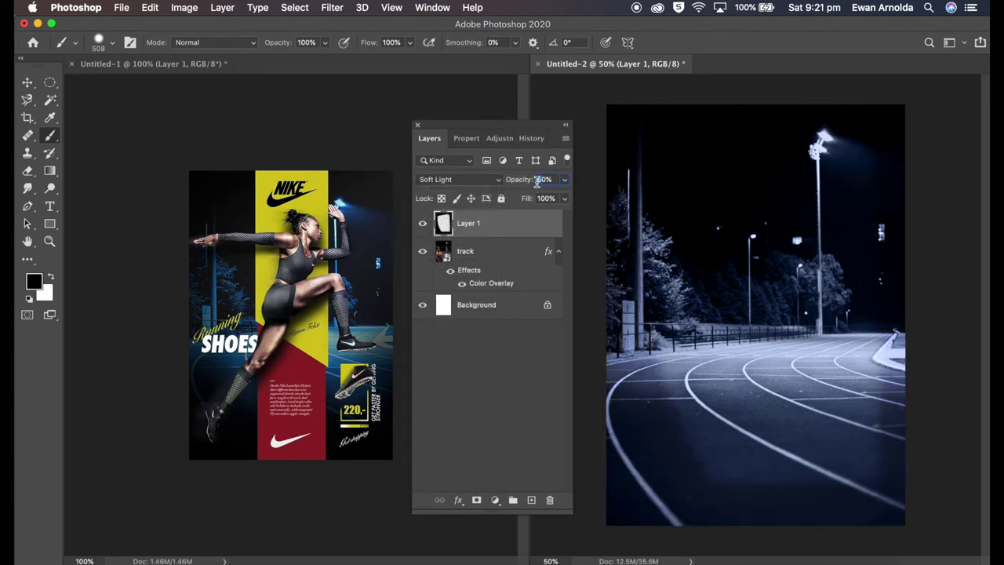
text(60)
key(Return)
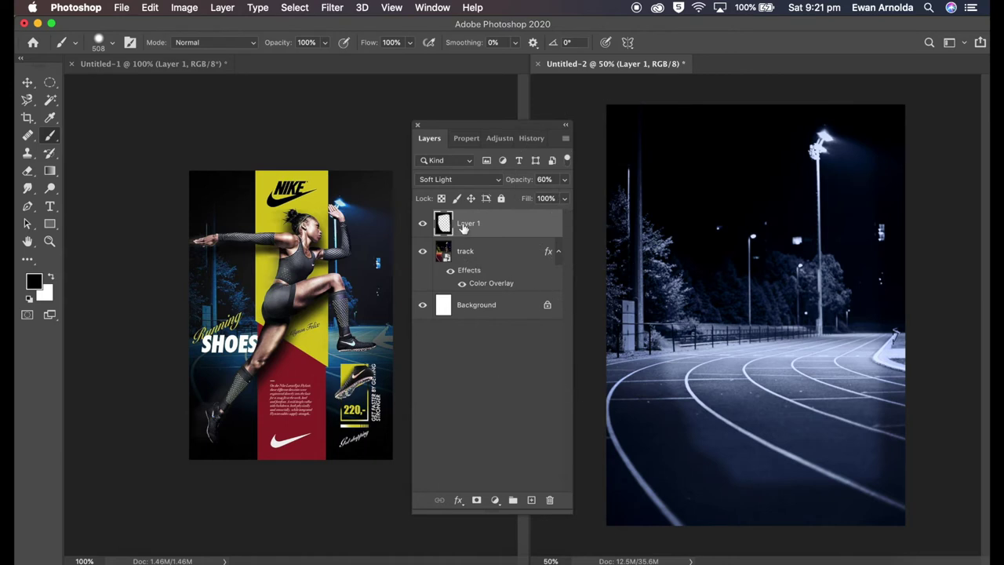
key(v)
click(50, 118)
Draw a tall yellow band from the canvas top, sampled from the reference, with a slanted bottom.
click(266, 180)
click(50, 224)
drag(699, 98, 778, 335)
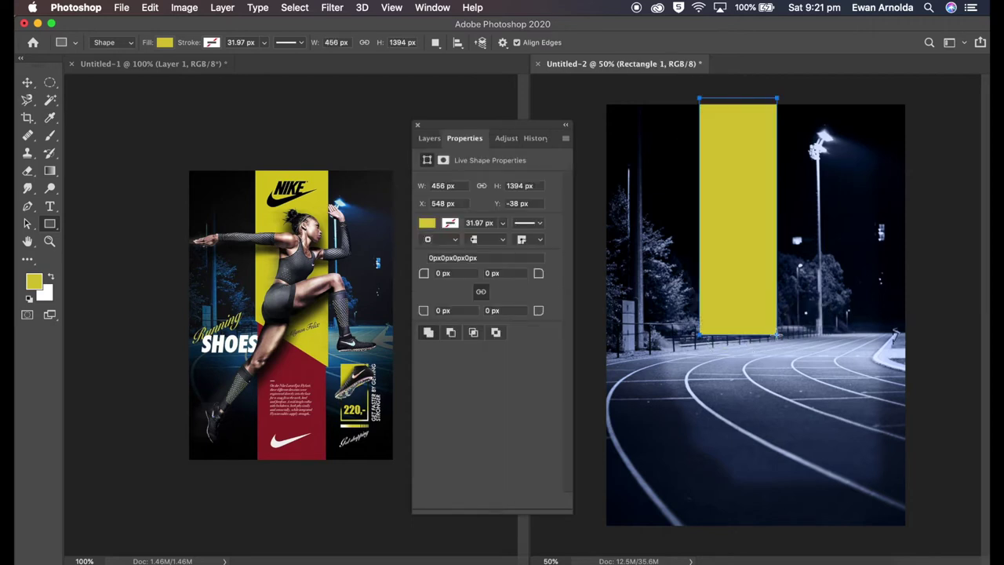
key(v)
key(ctrl+t)
drag(700, 335, 701, 318)
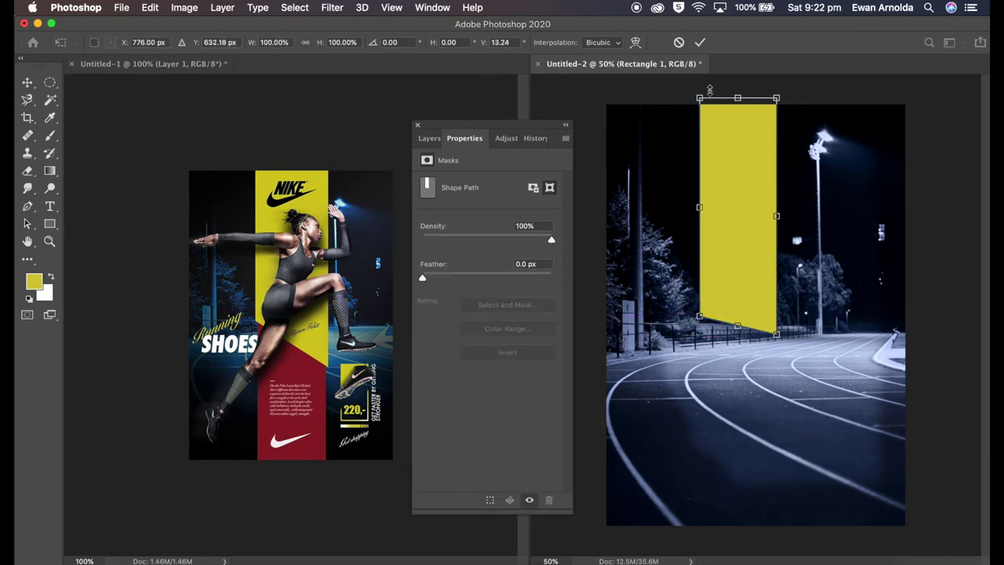
click(700, 42)
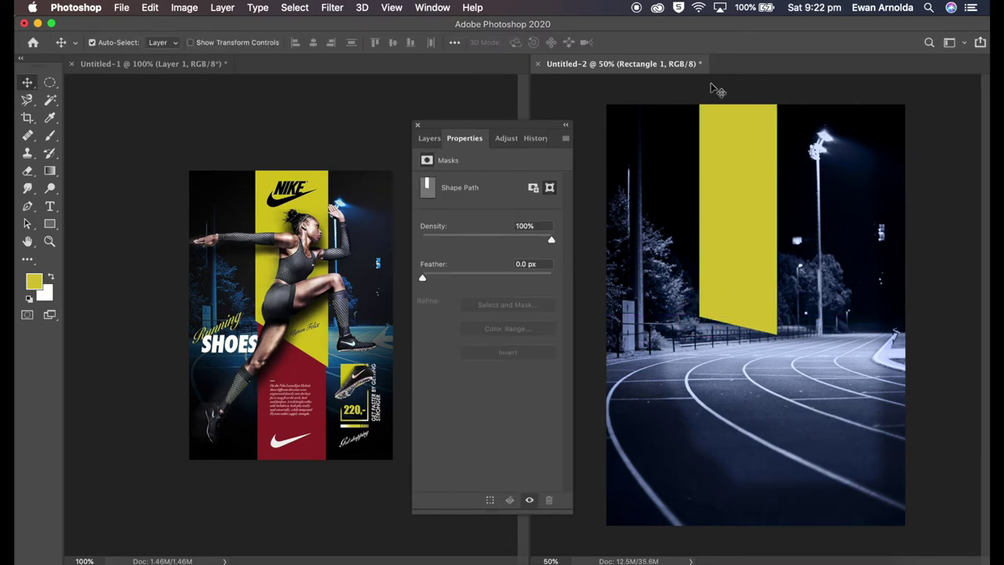
Sample crimson from the reference poster and duplicate the yellow band layer.
click(49, 116)
click(269, 409)
click(28, 81)
click(434, 142)
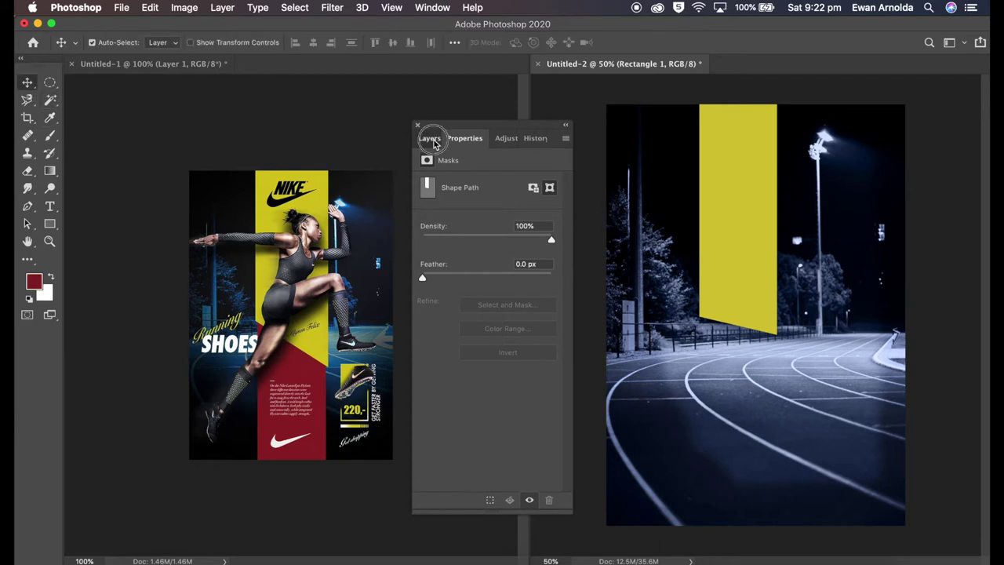
right_click(495, 223)
click(534, 284)
key(Return)
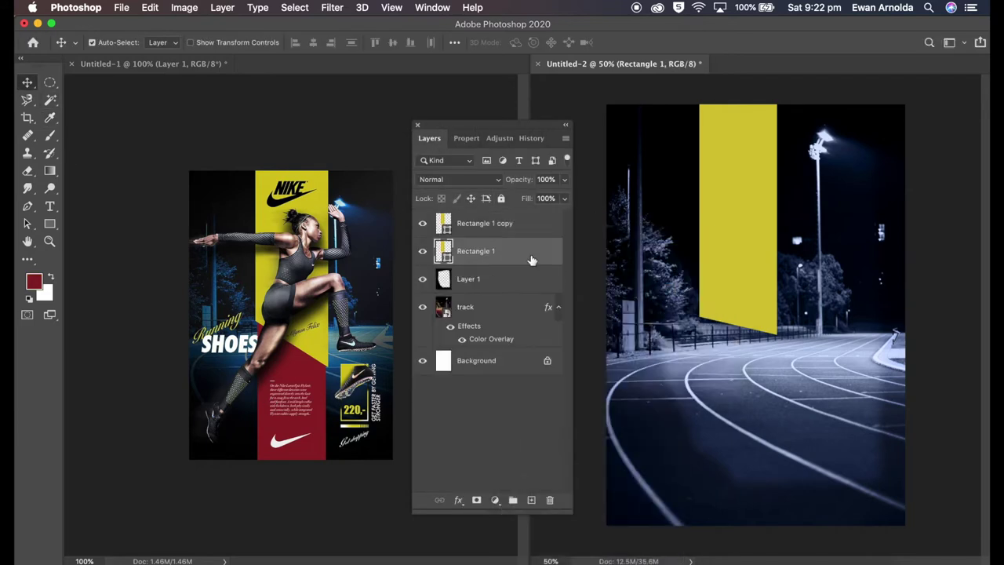
Move the band copy down to the canvas bottom and fill it crimson.
key(ctrl+t)
mouse_move(725, 184)
mouse_down()
mouse_move(735, 363)
mouse_move(717, 408)
mouse_up()
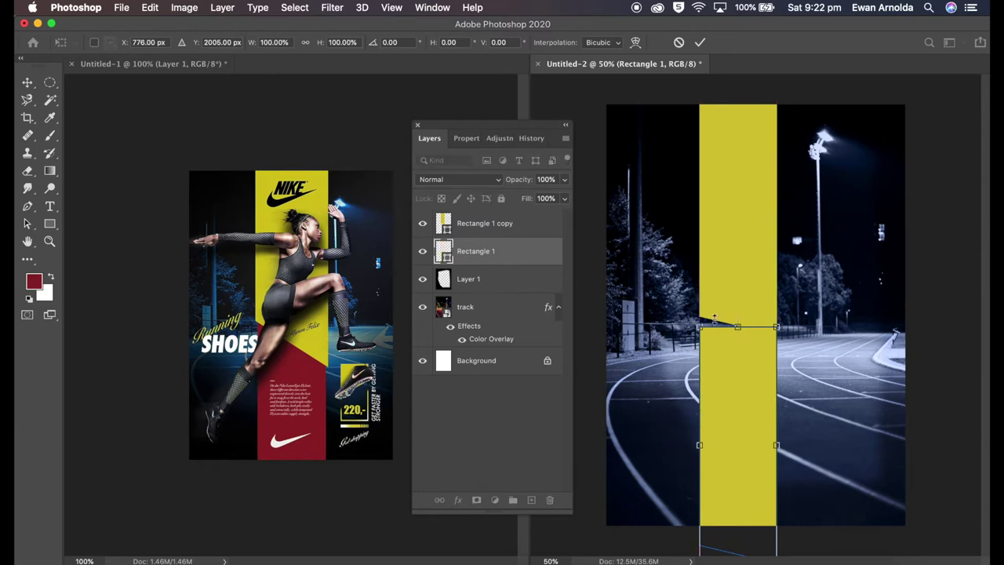
mouse_move(738, 326)
mouse_down()
mouse_move(738, 290)
mouse_move(737, 328)
mouse_move(738, 303)
mouse_up()
click(699, 43)
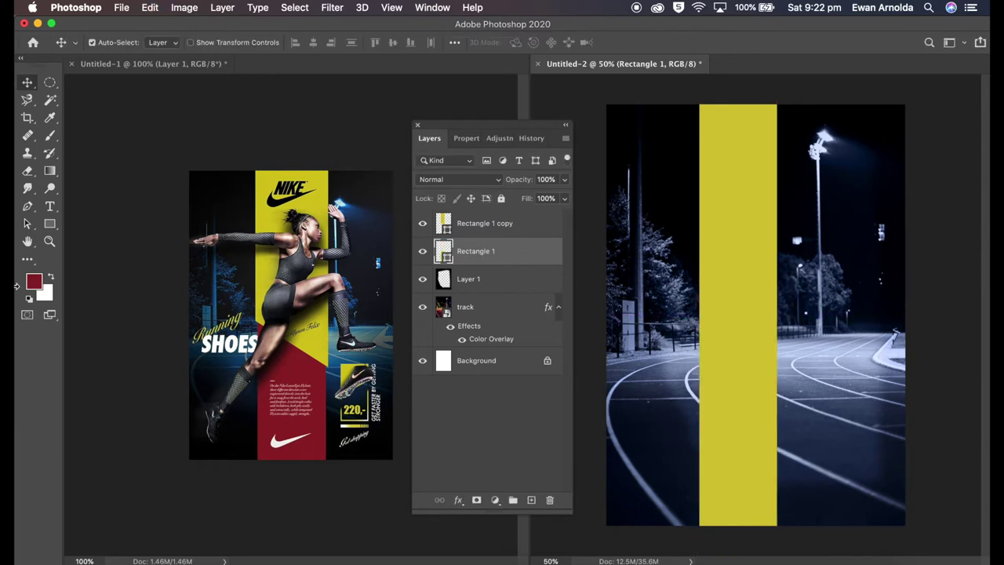
click(50, 224)
click(164, 43)
click(78, 115)
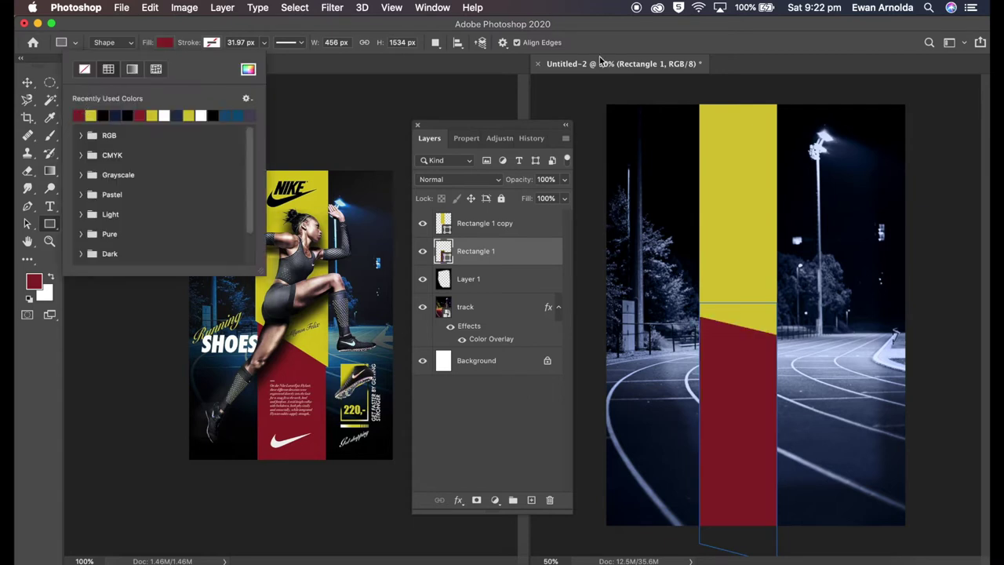
click(599, 57)
Duplicate Rectangle 1 copy into a new Rectangle 1 copy 2 layer.
click(528, 233)
right_click(527, 228)
click(549, 289)
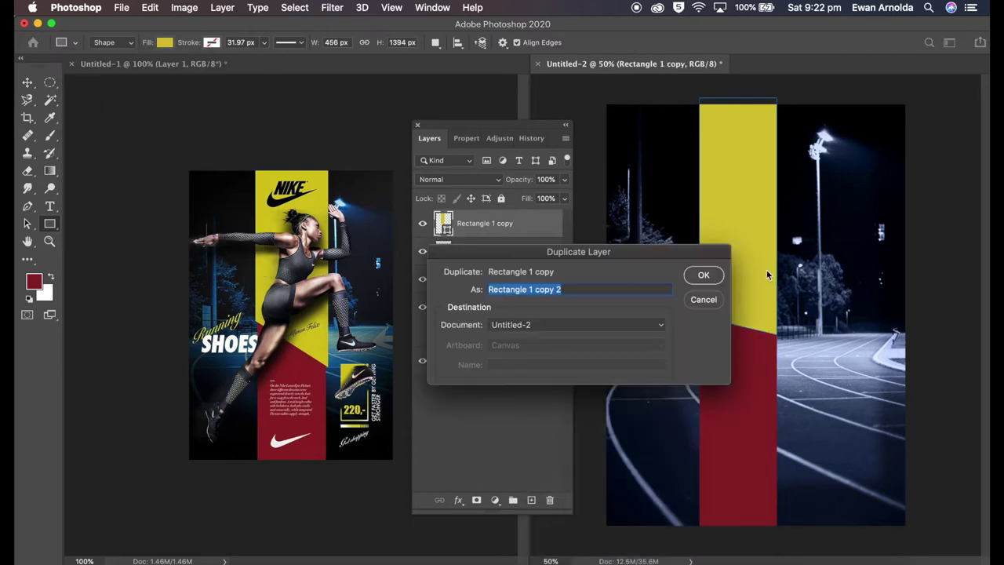
key(Return)
click(542, 251)
key(ctrl+t)
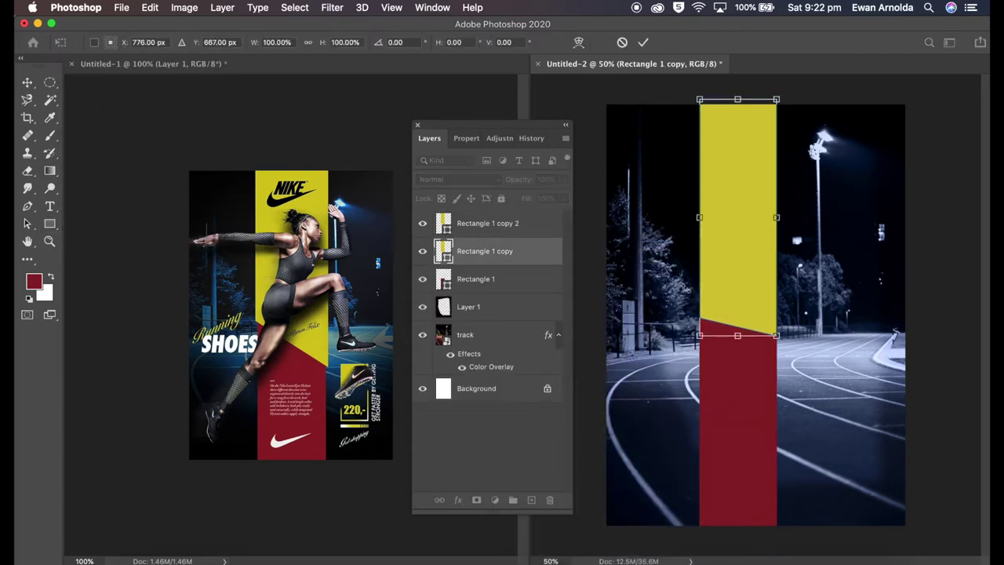
Give Rectangle 1 copy a black (000000) Color Overlay in Normal blend mode.
click(643, 42)
double_click(543, 251)
click(439, 429)
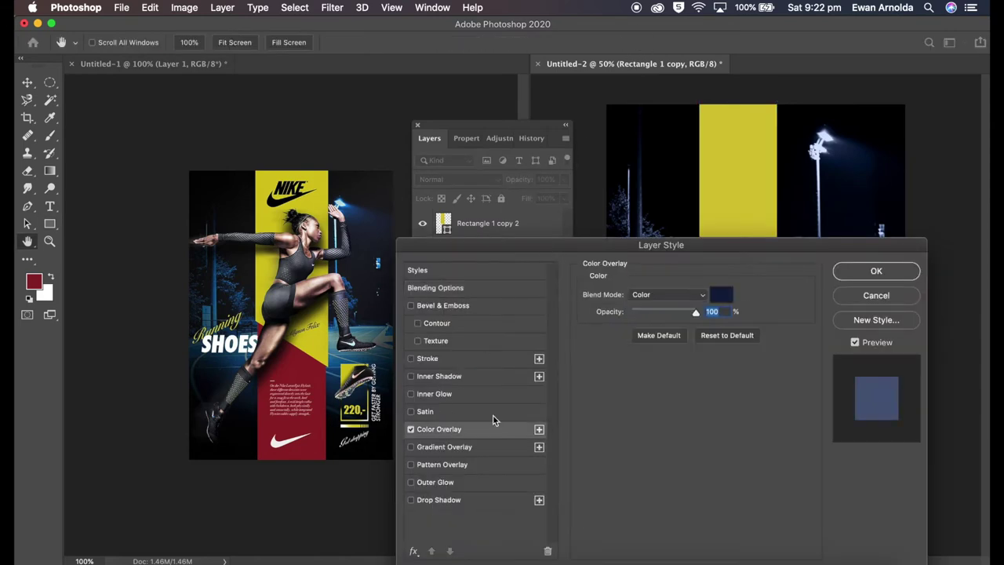
click(667, 294)
click(655, 15)
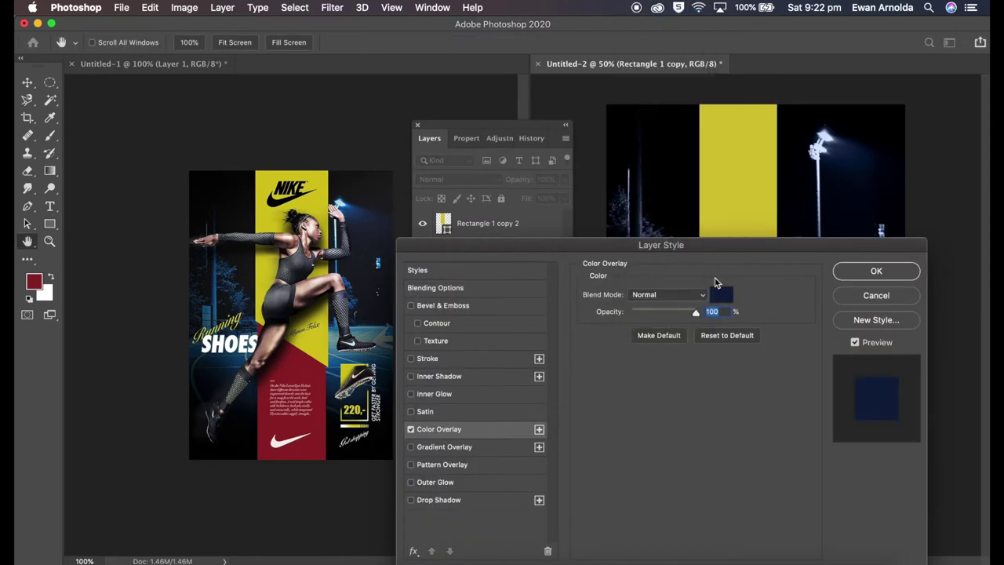
click(721, 294)
text(000000)
click(522, 325)
click(871, 273)
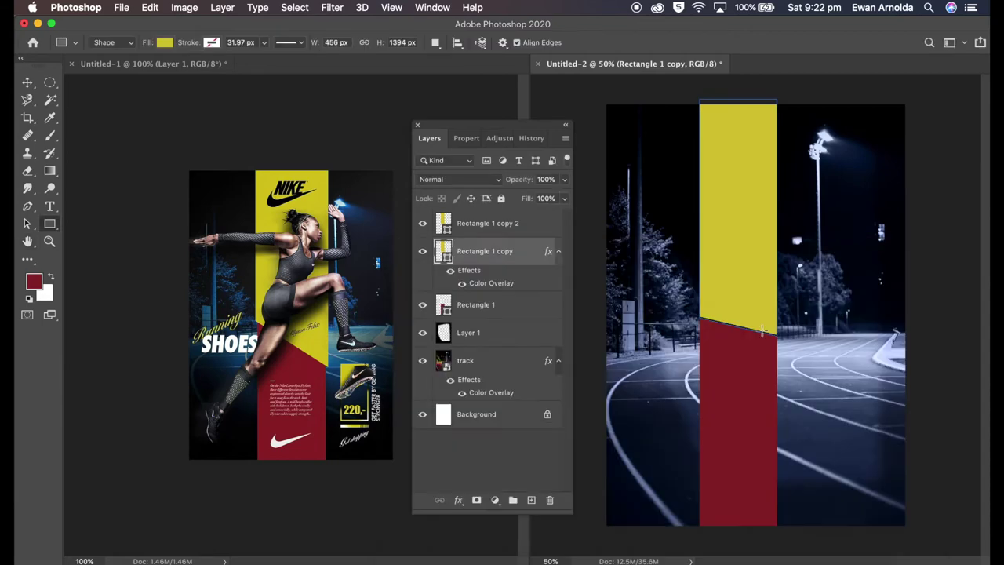
Blur the band copy 5.2 px as a smart filter, set 60% opacity, and mask parts away.
click(332, 7)
mouse_move(337, 168)
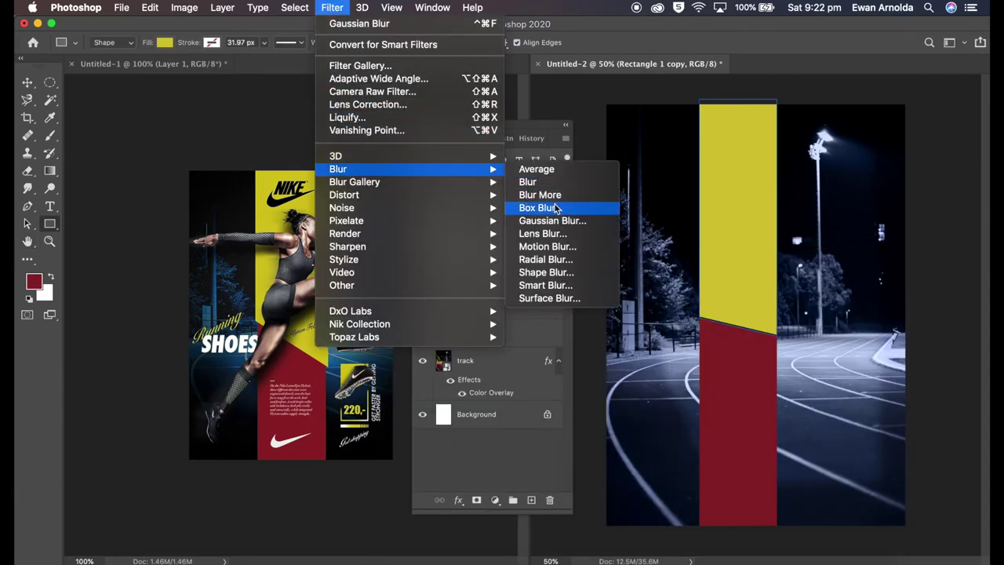
click(553, 221)
click(609, 211)
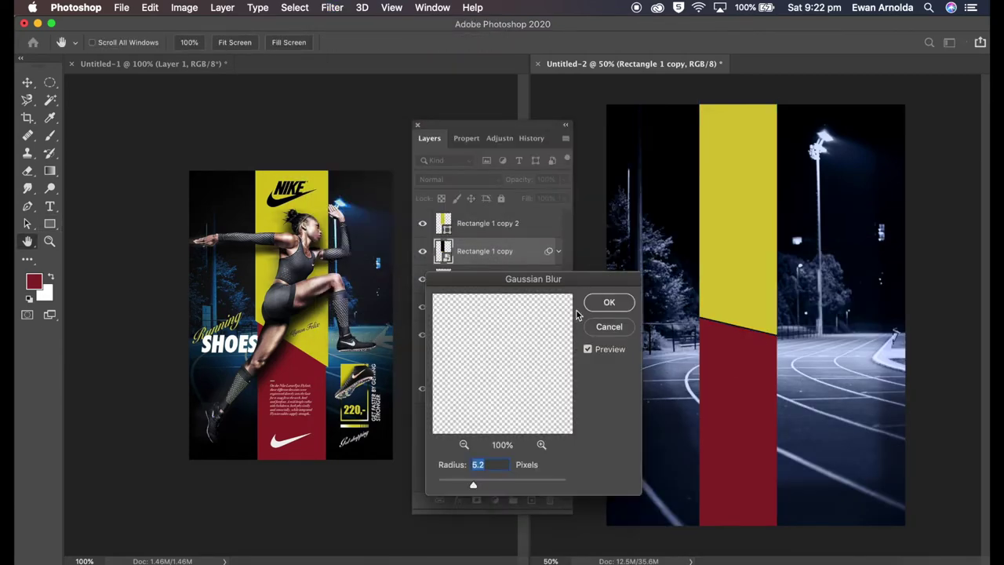
click(608, 302)
click(545, 179)
text(60)
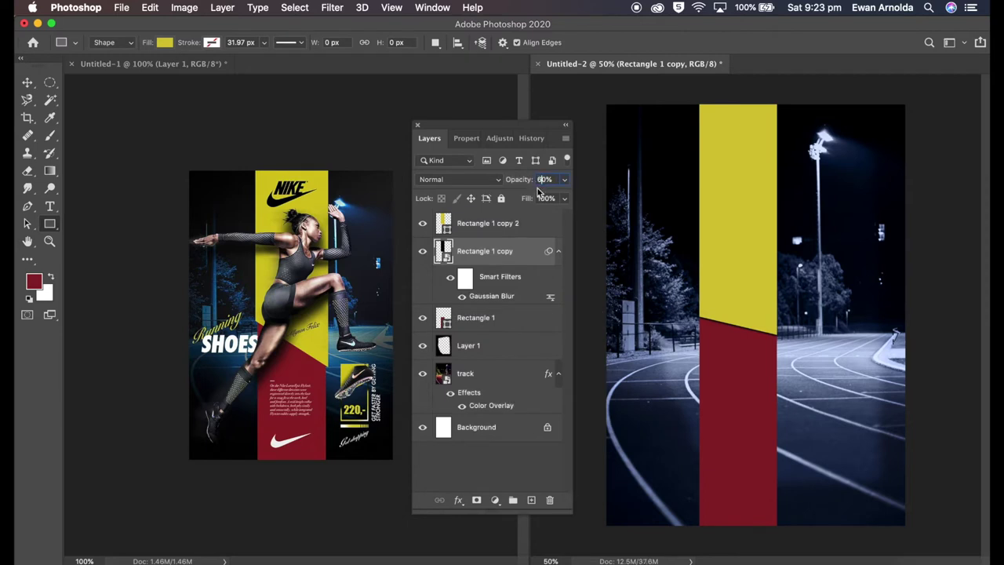
click(476, 500)
key(d)
key(b)
mouse_move(672, 162)
mouse_down()
mouse_move(722, 265)
mouse_move(767, 123)
mouse_move(791, 288)
mouse_move(818, 159)
mouse_up()
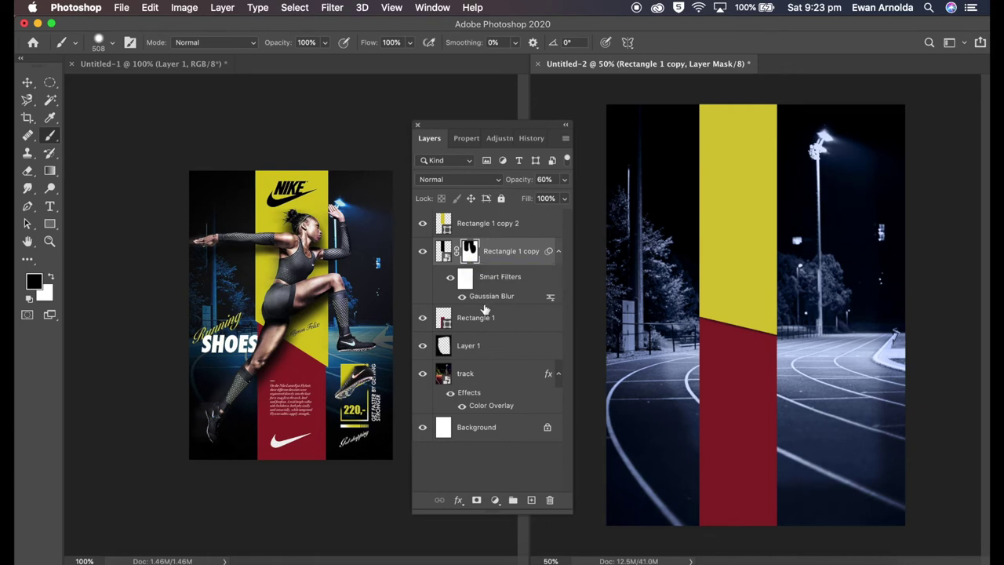
Widen the Rectangle 1 and Rectangle 1 copy 2 bands together to the right.
click(485, 314)
super+click(471, 224)
key(super+t)
key(Return)
drag(779, 331, 787, 332)
key(Return)
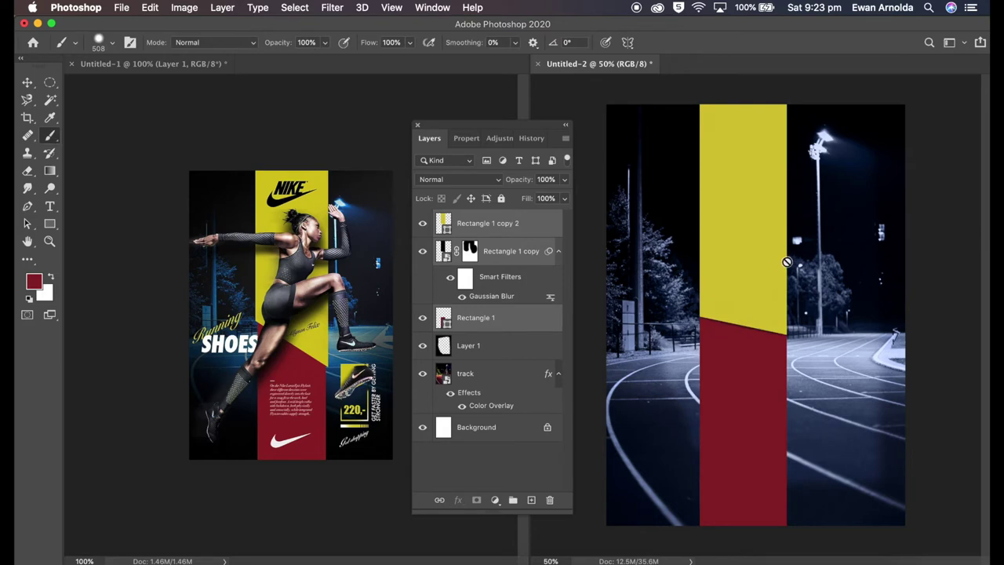
Place the running-woman photo on the poster and scale it down proportionally.
click(479, 230)
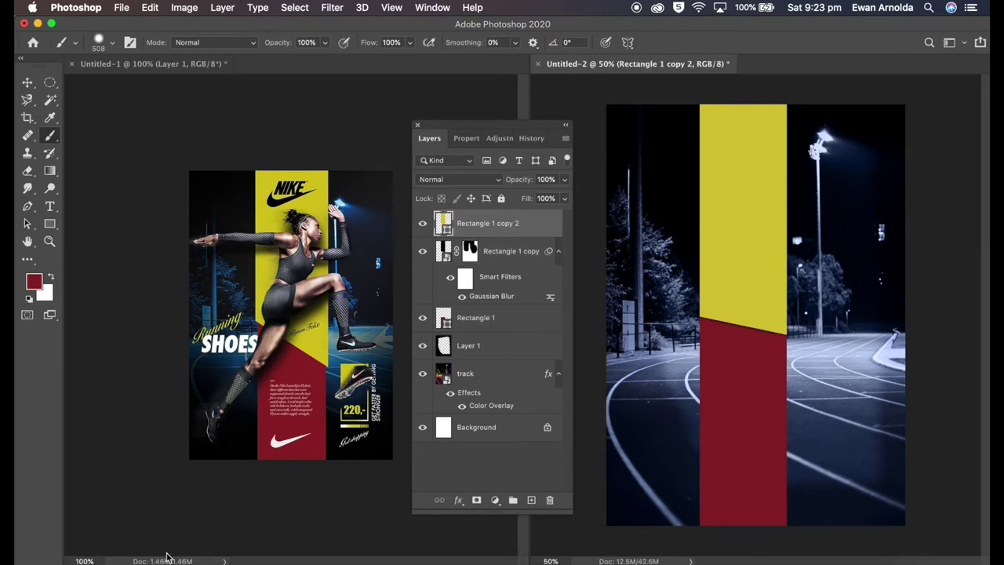
click(168, 557)
drag(353, 246, 740, 173)
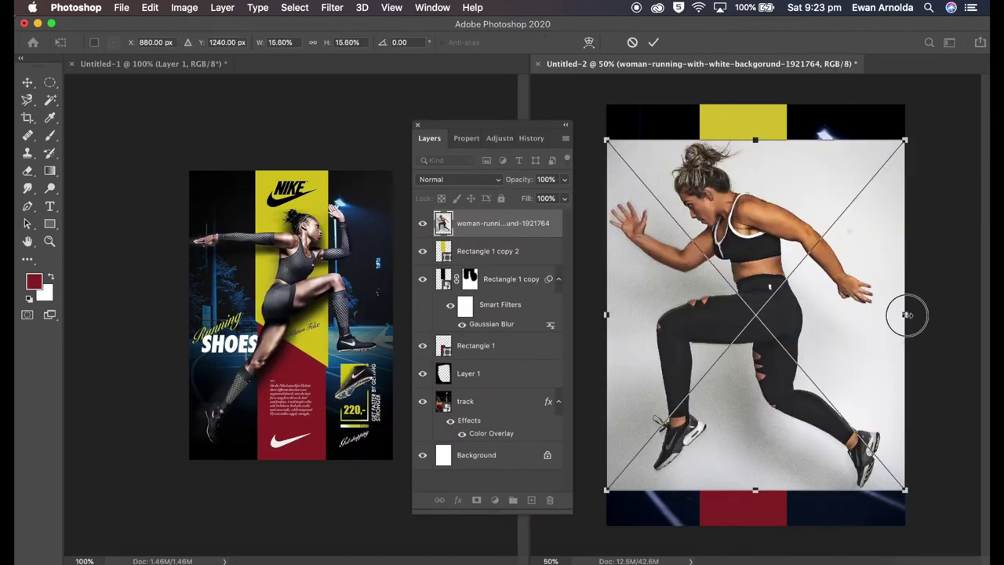
drag(908, 316, 850, 321)
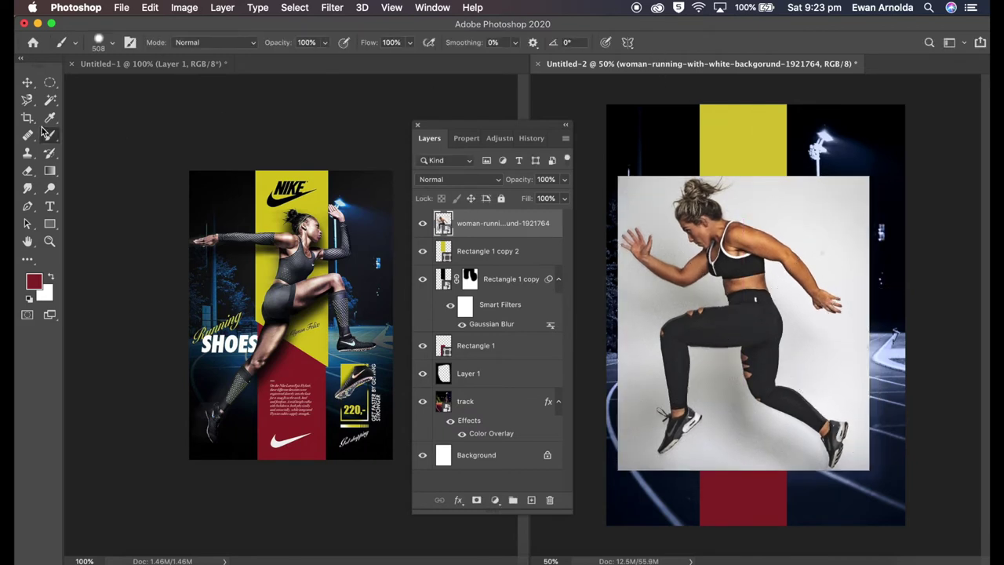
Select the woman with Object Selection, zoom in, and invert the selection.
right_click(50, 100)
click(118, 97)
drag(629, 179, 849, 455)
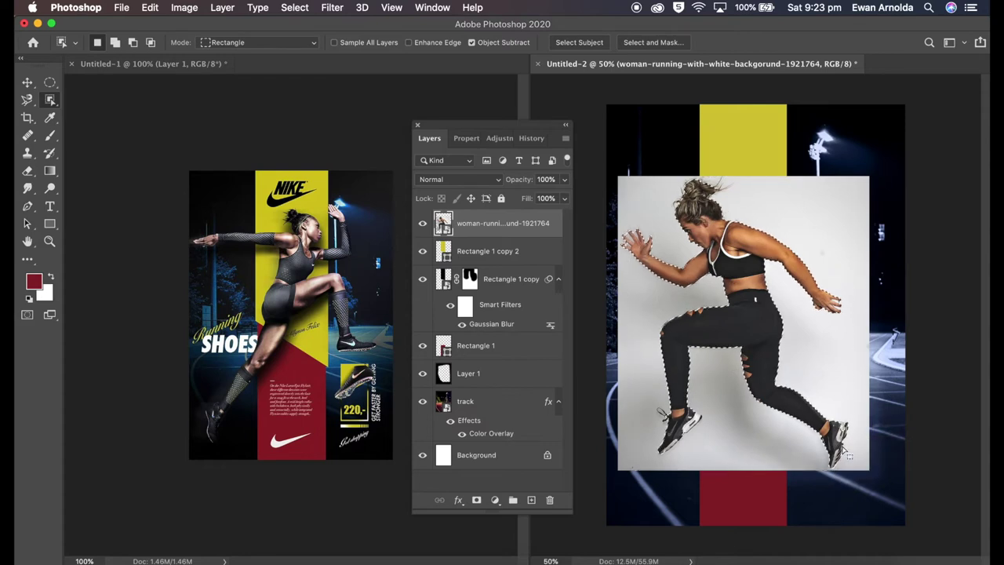
key(super+equal)
key(super+shift+i)
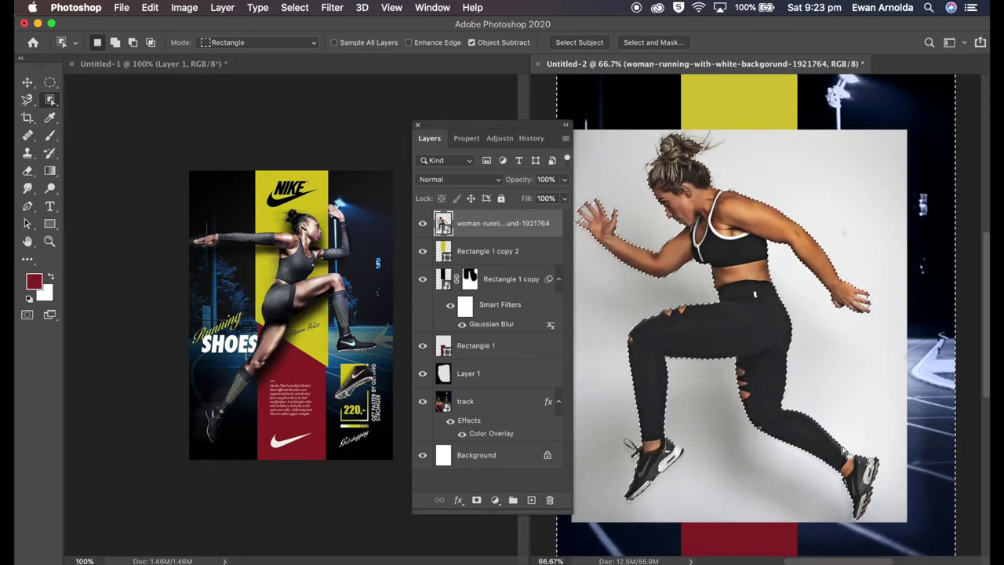
Refine the selection around her hand and shoe with the Magic Wand at Tolerance 12.
drag(50, 109, 110, 123)
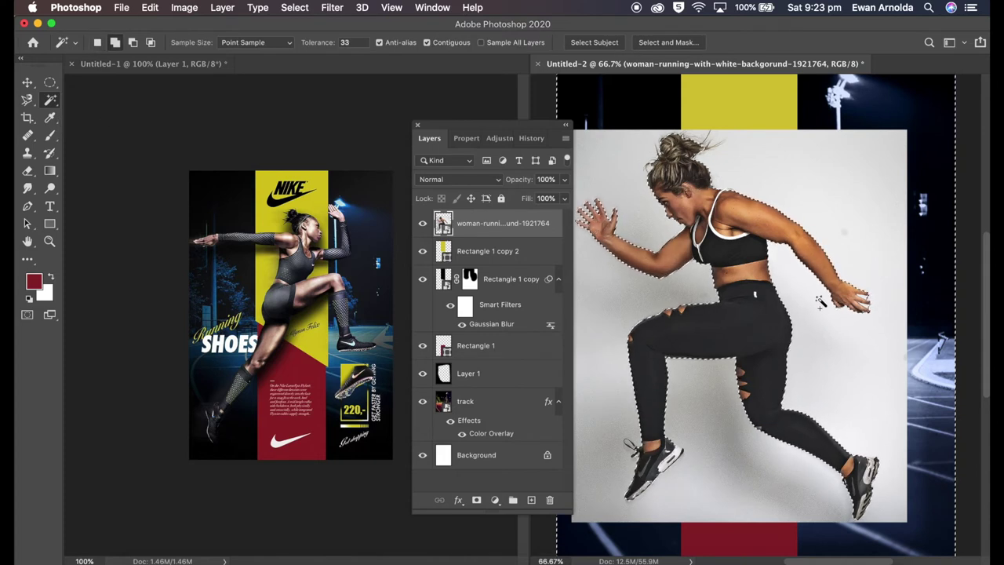
shift+click(863, 299)
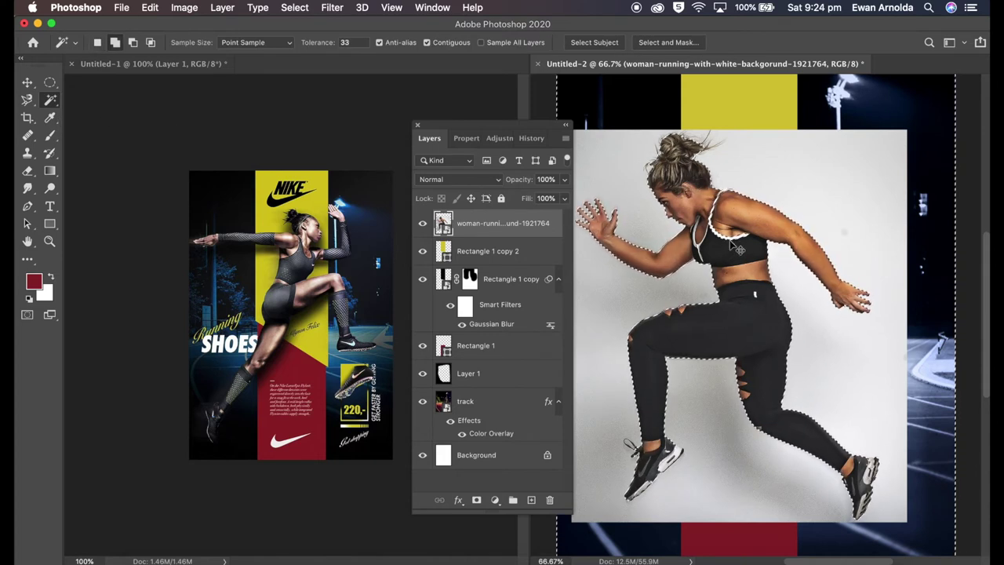
key(ctrl+z)
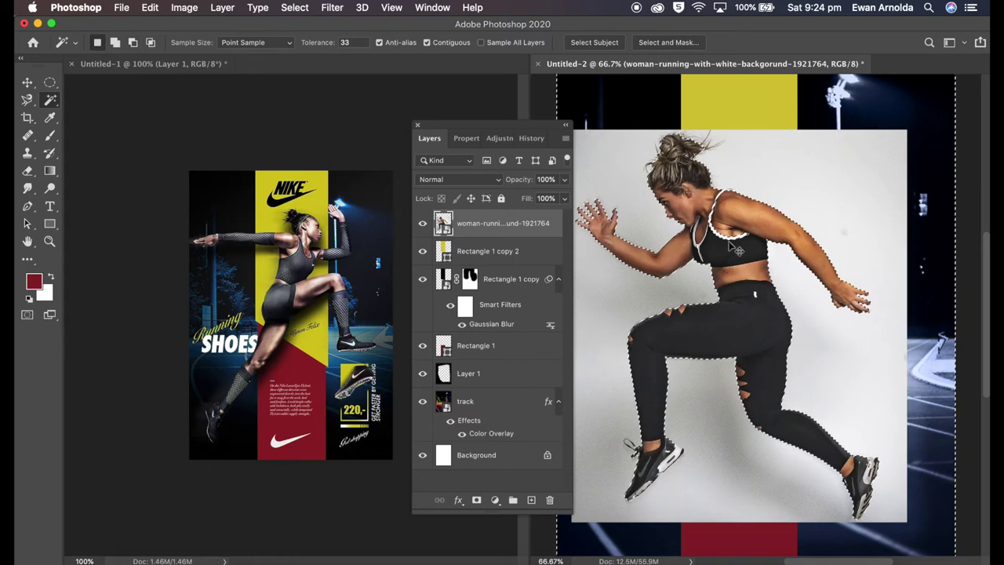
text(12)
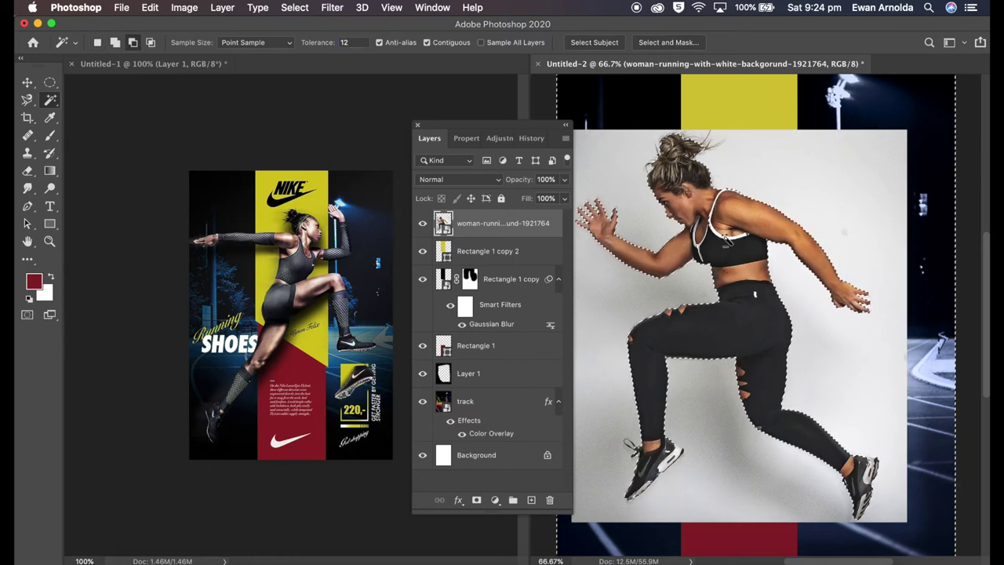
alt+click(676, 455)
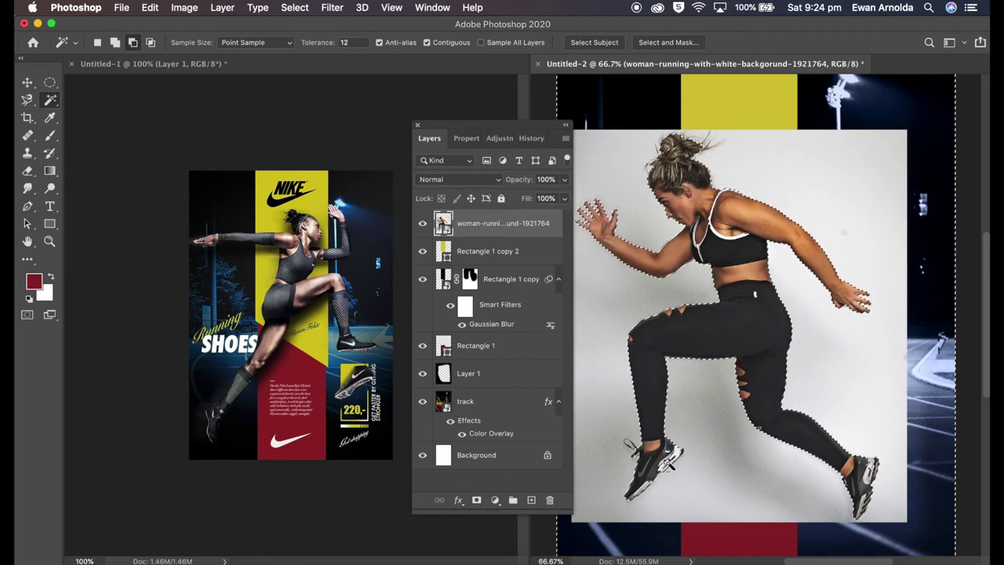
key(ctrl+plus)
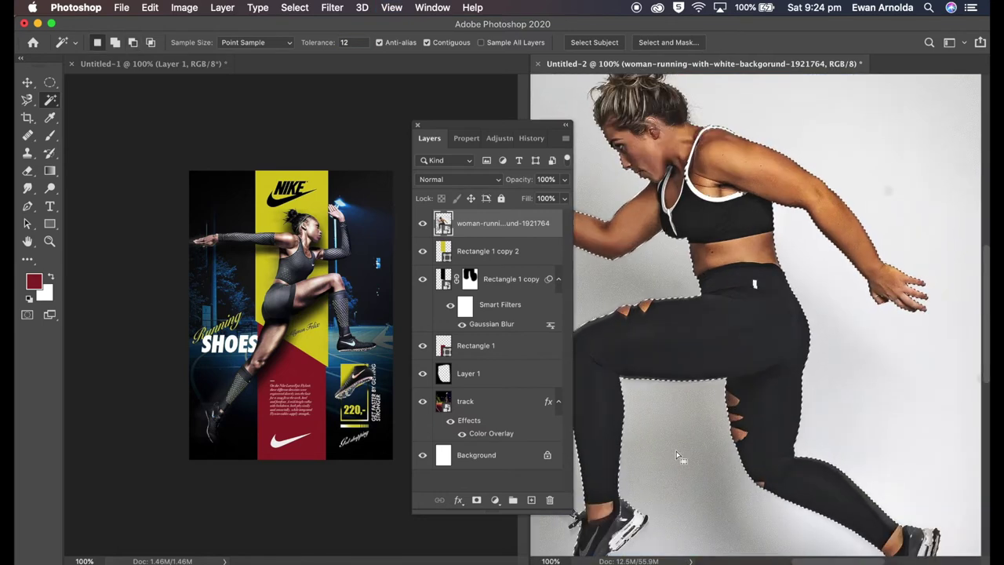
scroll(664, 426, down, 5)
shift+click(658, 424)
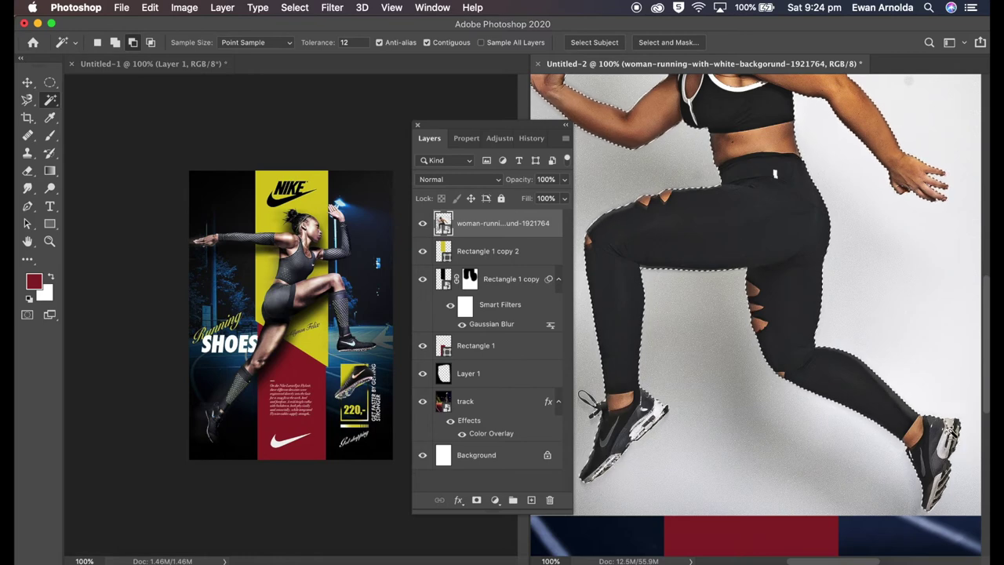
Raise Magic Wand tolerance to 20 and fix the selection around the left shoe.
double_click(344, 42)
text(20)
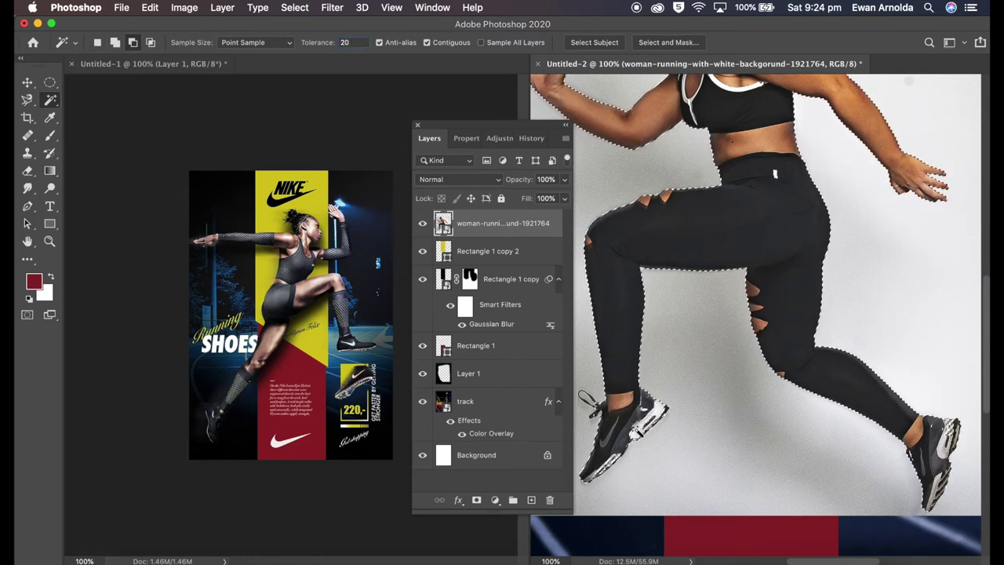
alt+click(663, 414)
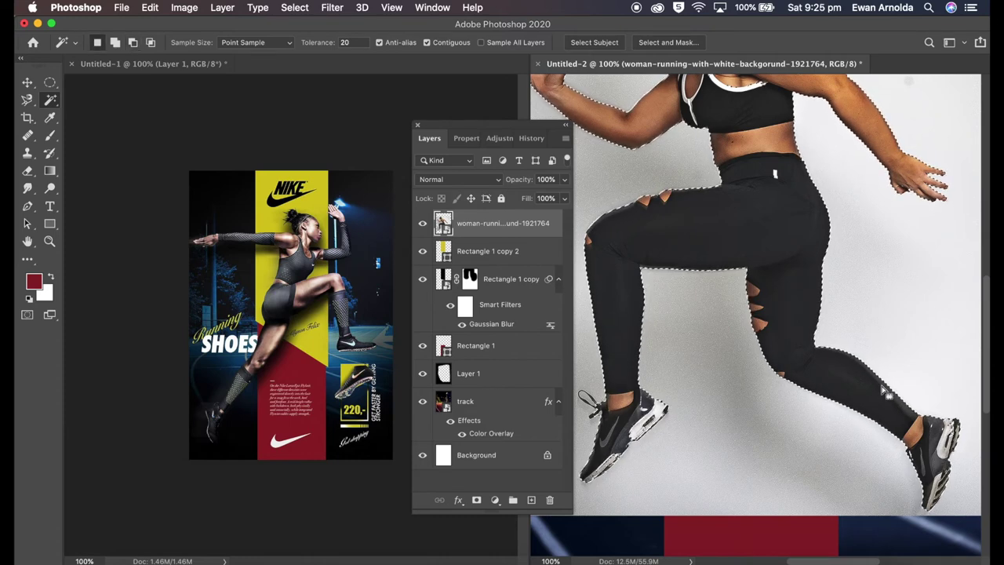
scroll(887, 390, down, 1)
scroll(893, 391, down, 1)
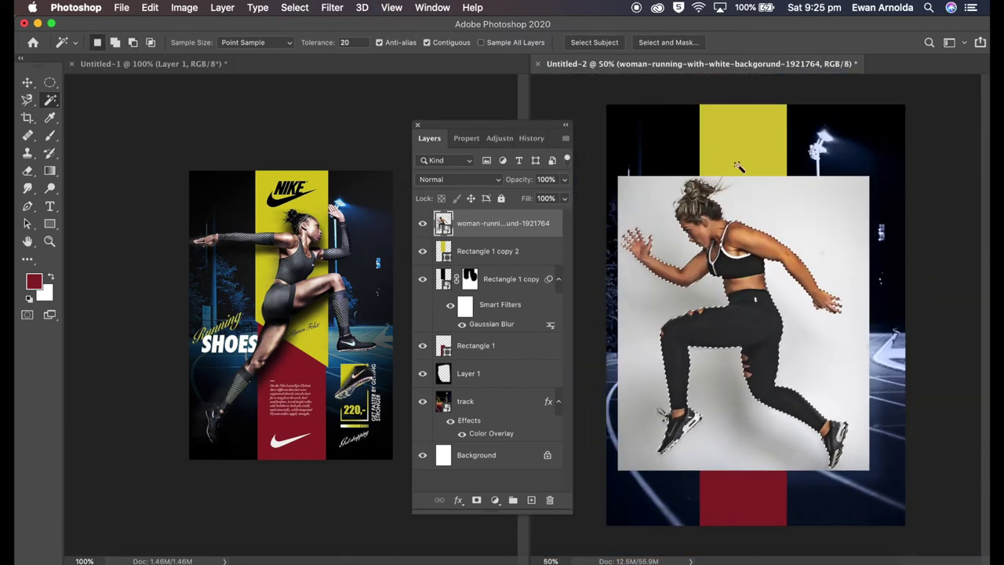
In Select and Mask, feather slightly, set Smooth to 6, and output to a new masked layer.
key(super+alt+r)
drag(849, 249, 817, 251)
drag(838, 215, 815, 215)
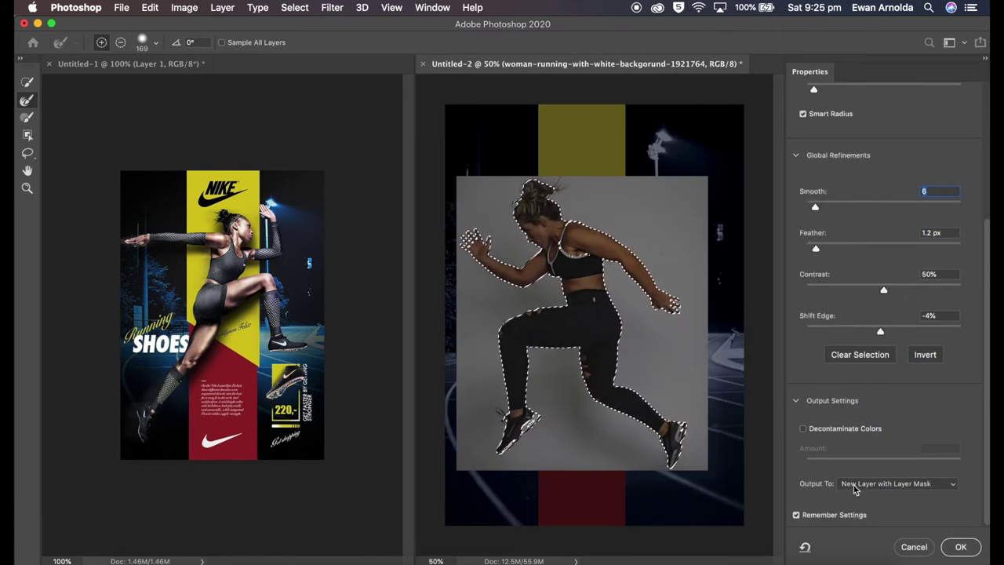
click(960, 546)
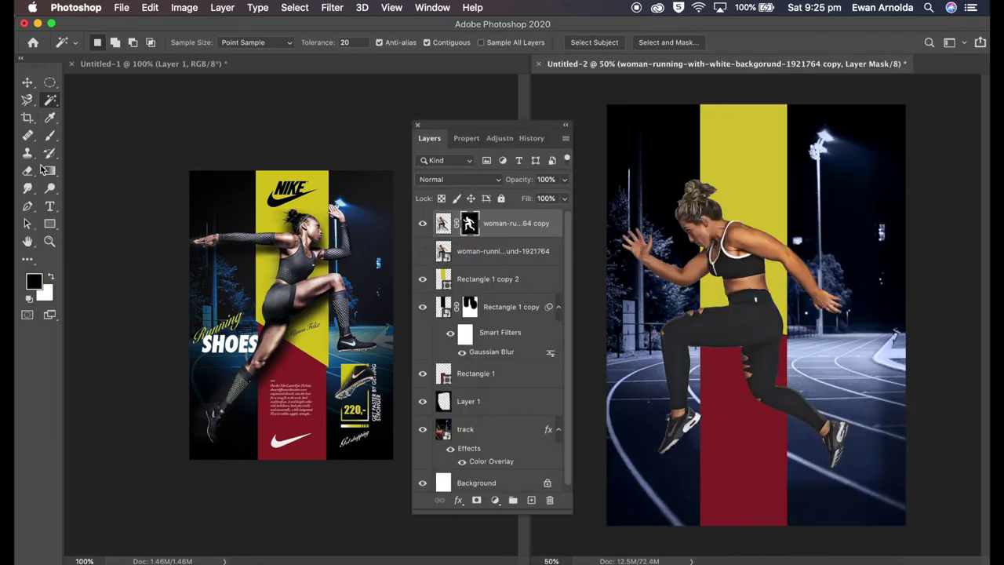
click(49, 135)
click(51, 278)
Set the brush to 46 px on the runner's mask and look over her edges.
click(111, 43)
click(112, 84)
click(758, 429)
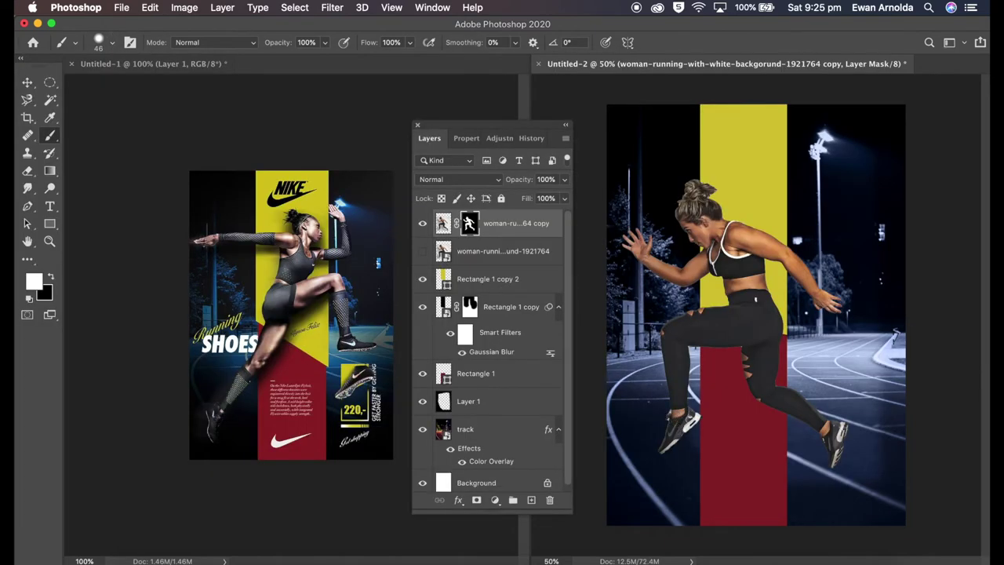
scroll(856, 426, up, 1)
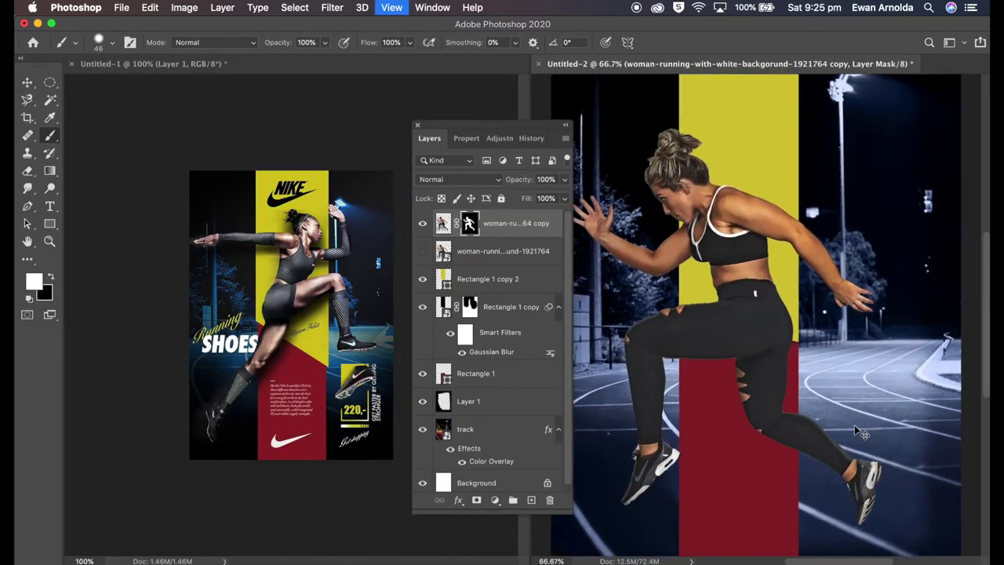
scroll(857, 426, up, 1)
scroll(856, 431, down, 2)
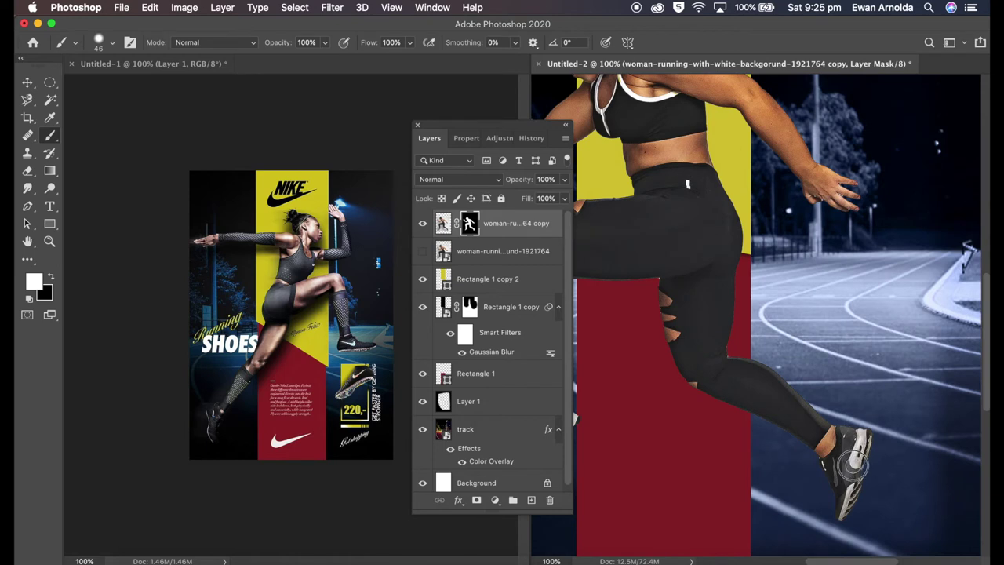
scroll(856, 445, left, 5)
scroll(851, 426, up, 2)
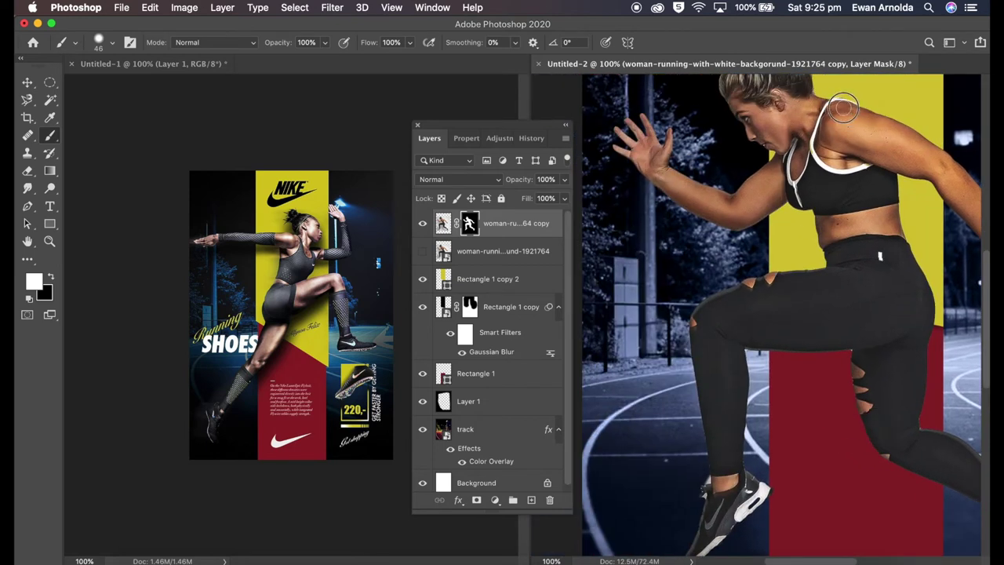
scroll(766, 288, down, 1)
scroll(745, 263, down, 3)
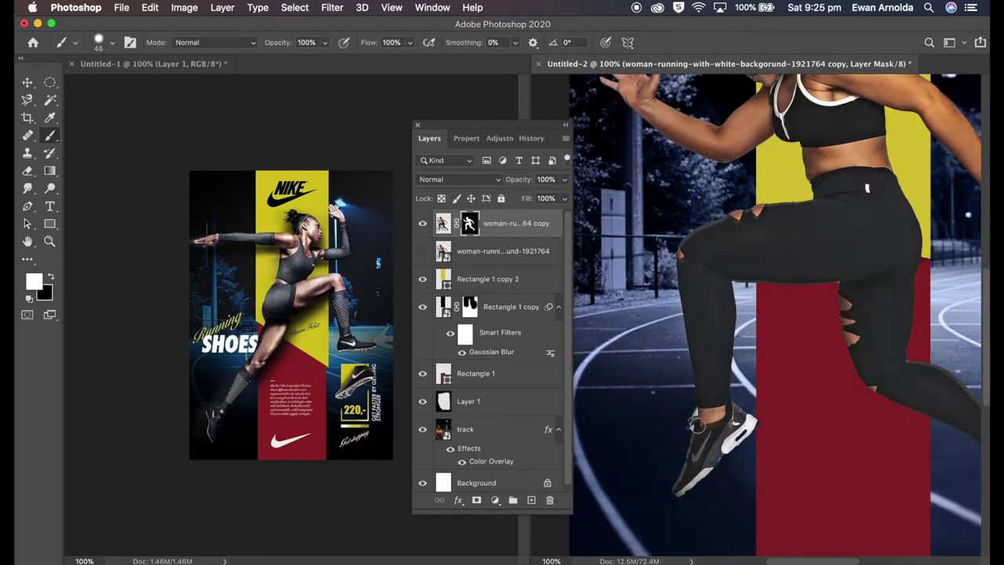
Shrink the brush to 9 px and touch up the runner's upper body and head edges in black and white.
click(50, 277)
click(98, 42)
drag(118, 78, 96, 78)
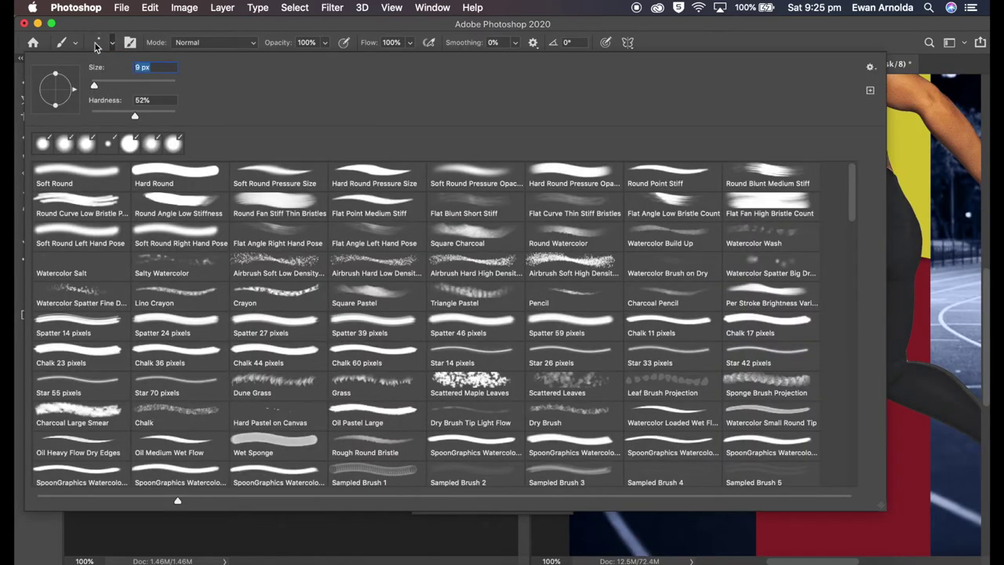
key(Return)
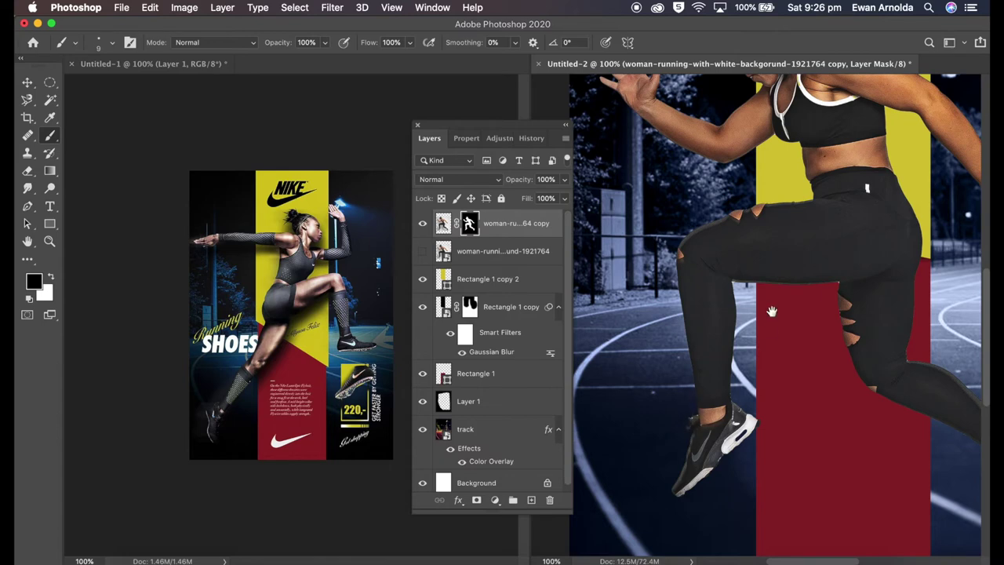
drag(770, 331, 761, 368)
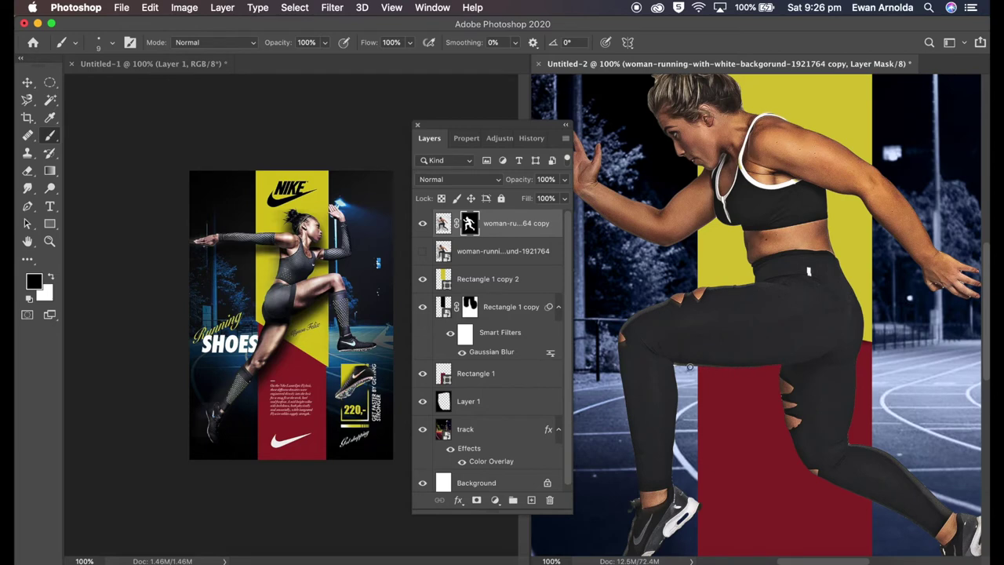
key(x)
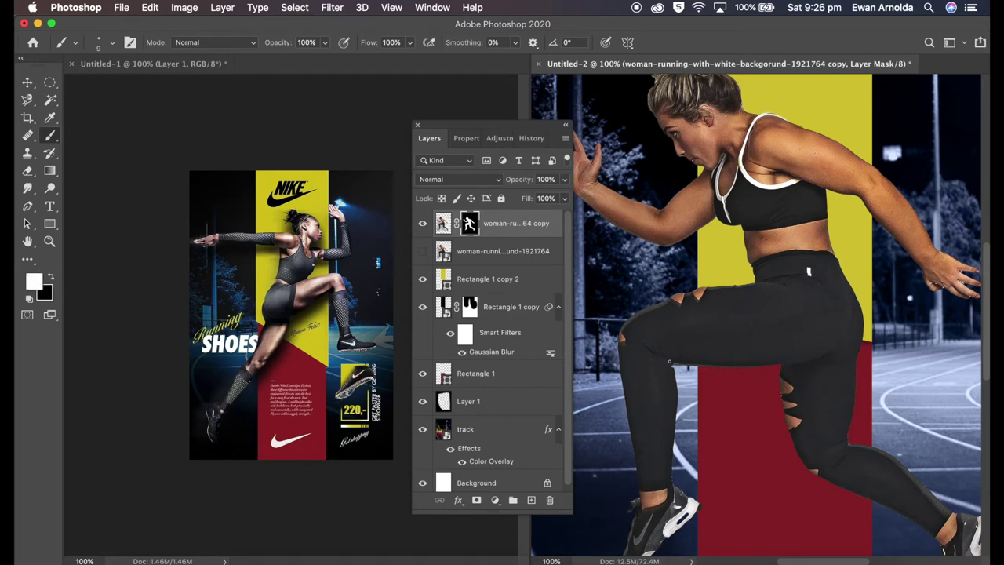
drag(696, 313, 709, 382)
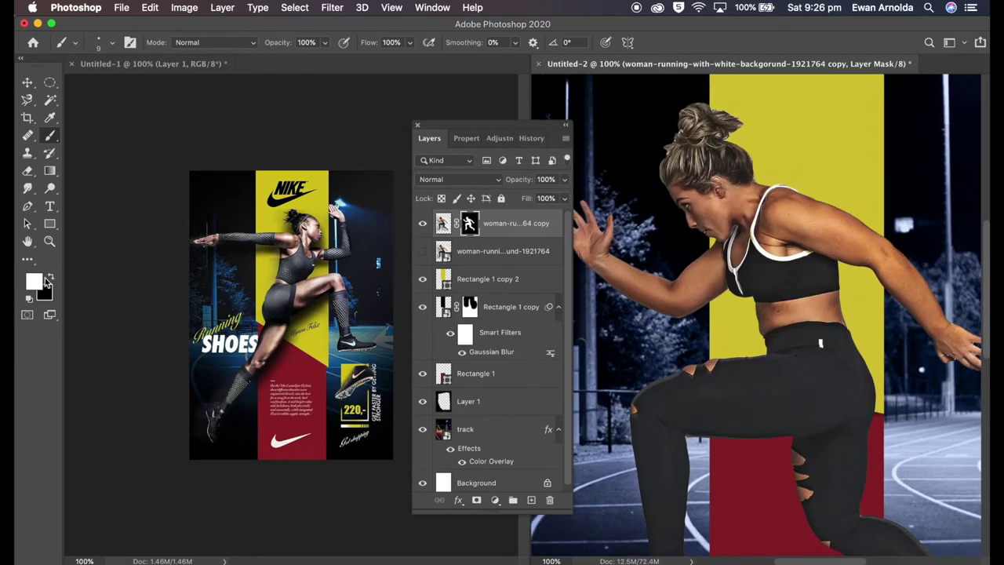
key(x)
Switch to a 28 px, 45% opacity white brush for softer edge work, then zoom out to 50%.
click(99, 43)
double_click(145, 67)
text(28)
key(Return)
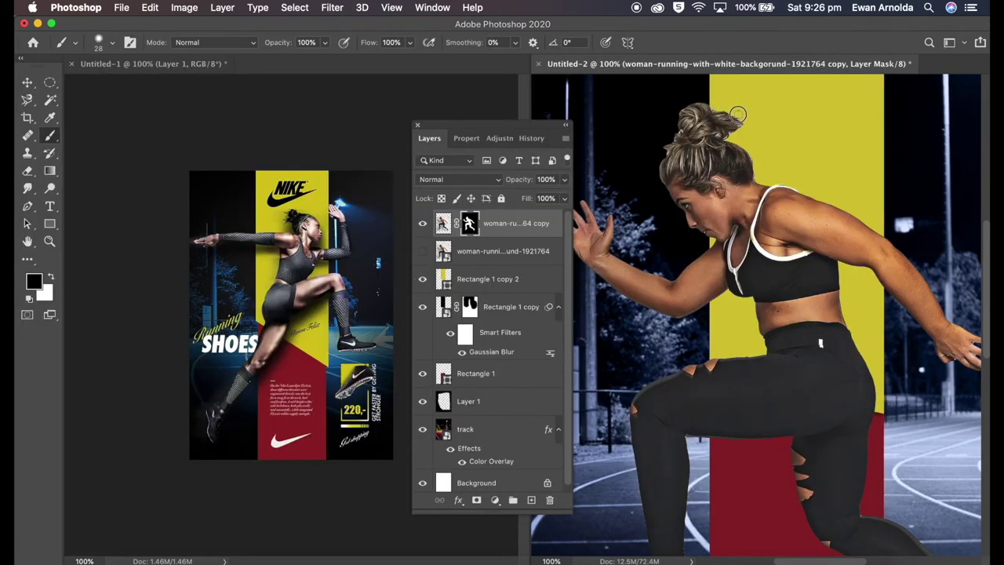
drag(324, 42, 288, 66)
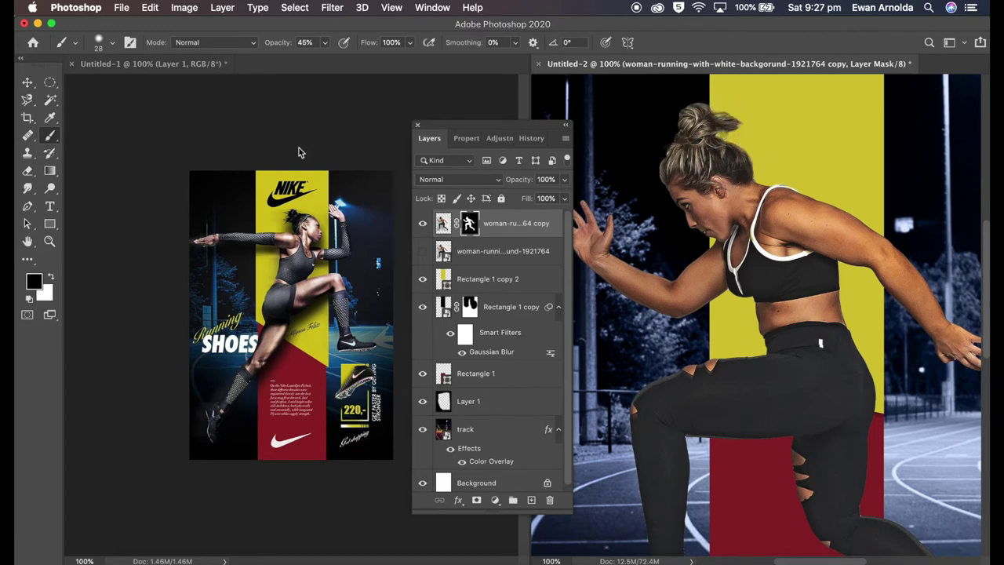
click(50, 279)
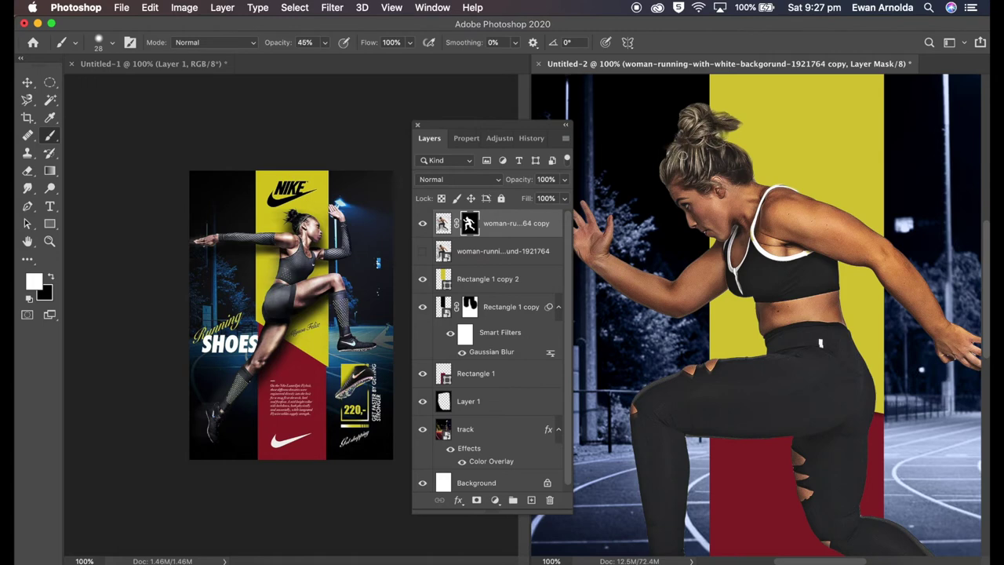
key(super+minus)
key(super+minus)
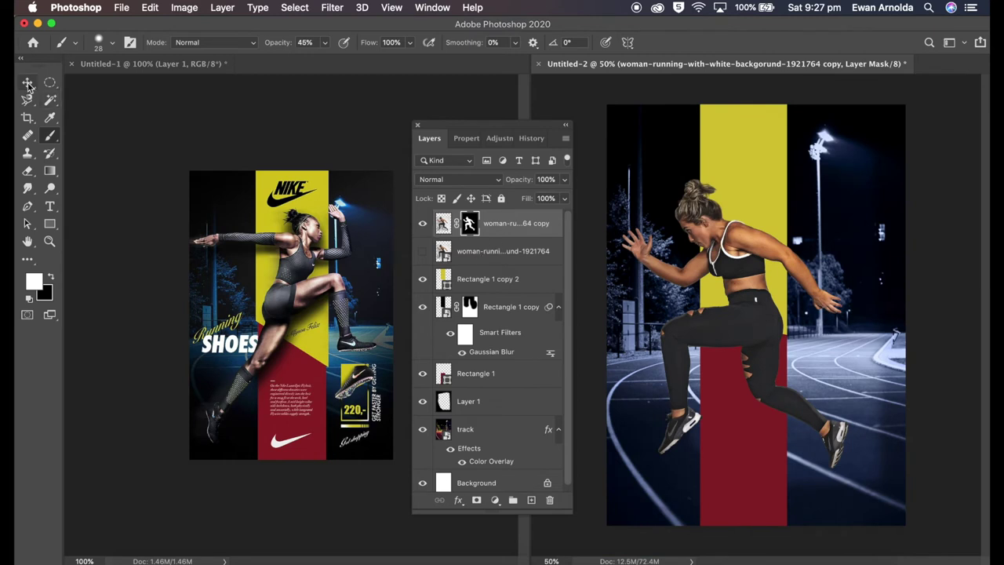
click(27, 83)
Nudge the runner slightly sideways with Free Transform.
key(super+t)
mouse_move(732, 253)
mouse_down()
mouse_move(744, 255)
mouse_move(740, 248)
mouse_up()
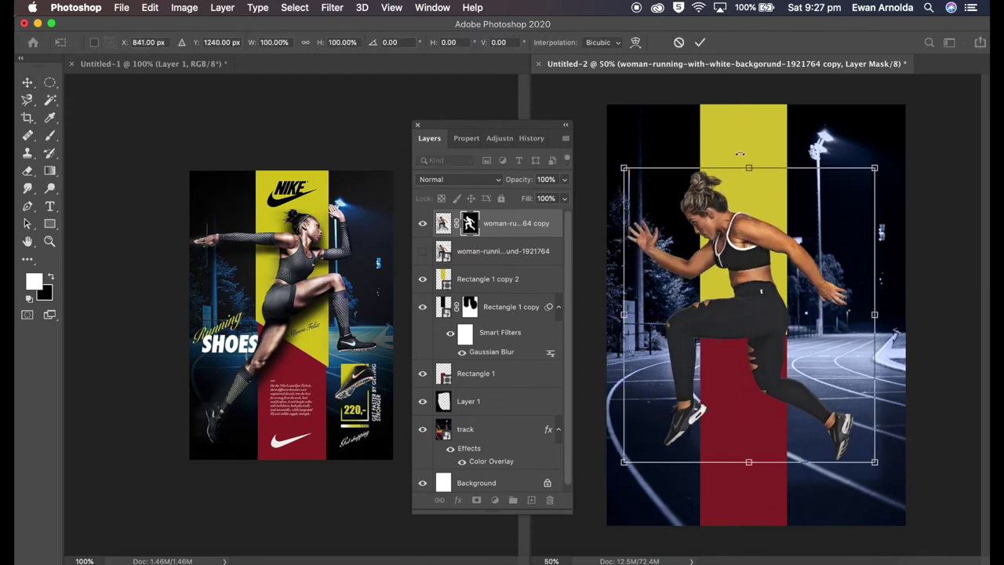
click(699, 43)
Add a Black & White adjustment clipped to the runner at 49% opacity.
click(499, 138)
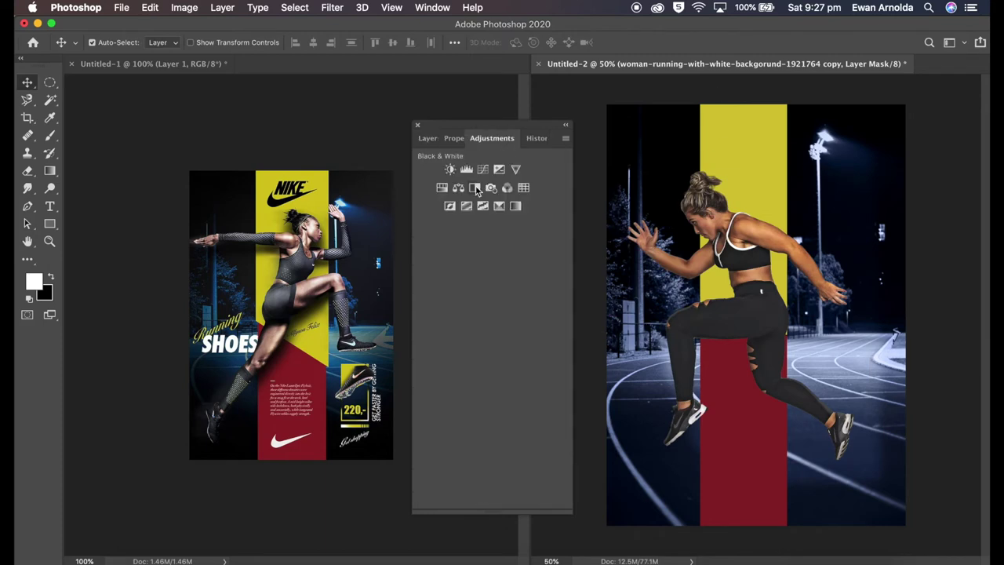
click(476, 186)
click(429, 138)
right_click(517, 232)
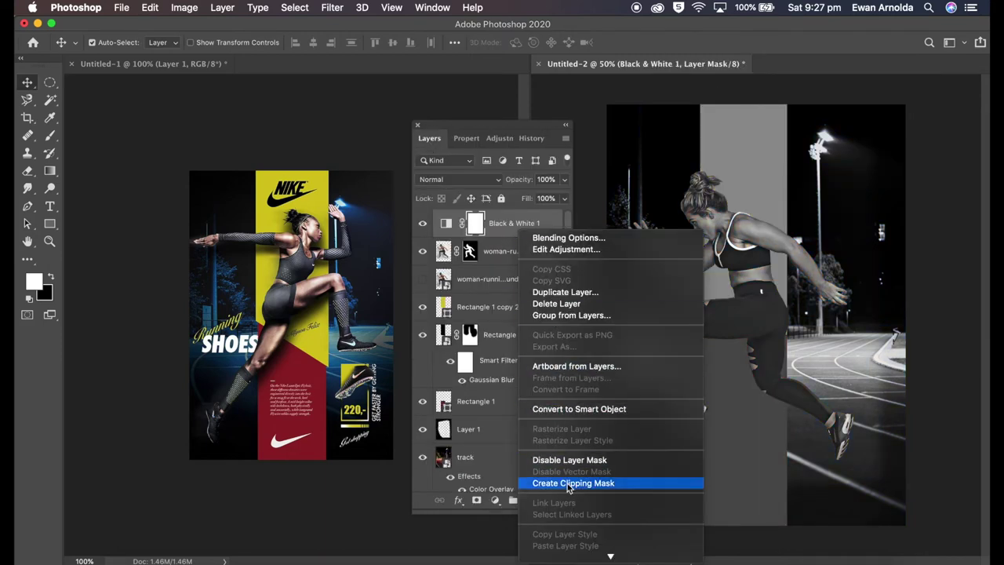
click(568, 487)
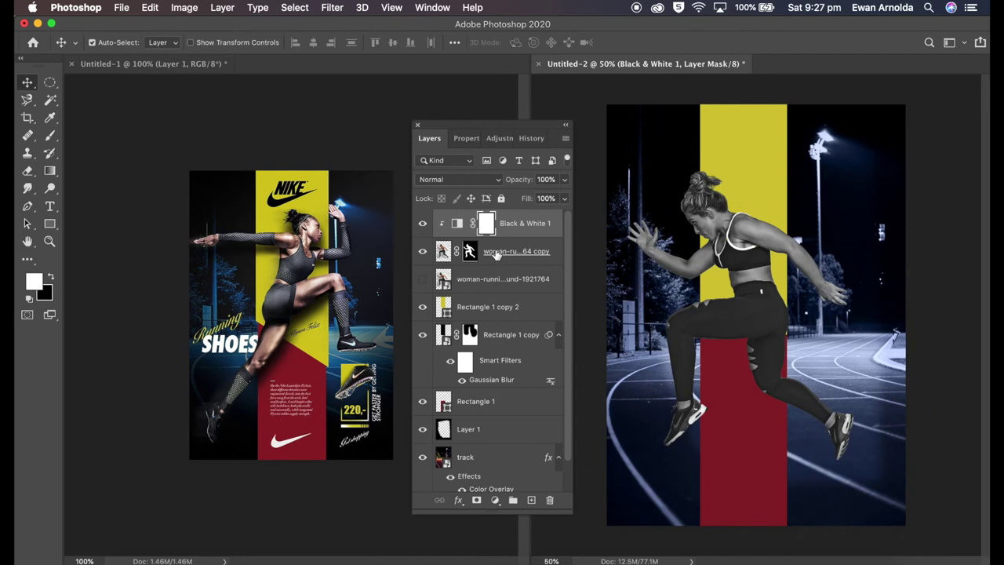
drag(564, 178, 532, 200)
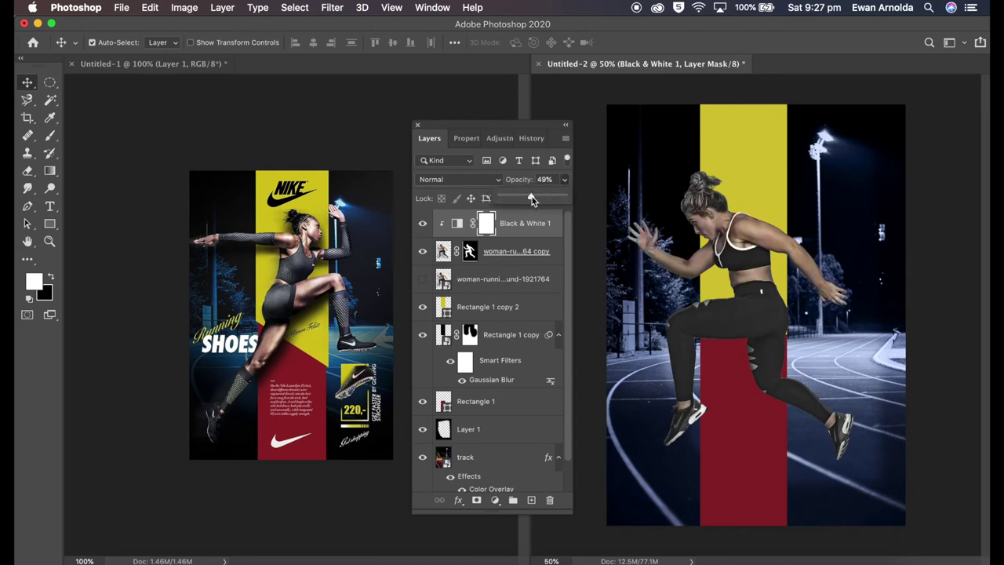
Tweak the Black & White sliders: Yellows 116, Blues 11, and Reds adjusted.
double_click(458, 223)
mouse_move(490, 259)
mouse_down()
mouse_move(504, 259)
mouse_move(492, 236)
mouse_up()
drag(480, 338, 479, 342)
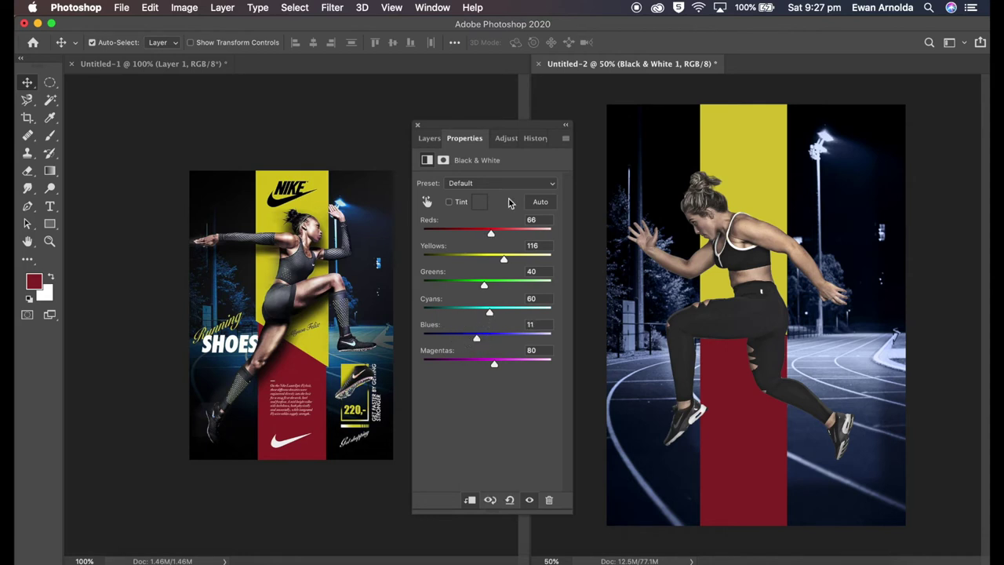
drag(490, 233, 480, 234)
click(429, 138)
Add a clipped Brightness/Contrast layer (-16, 19), then rework it to brightness -5, contrast 34.
click(500, 138)
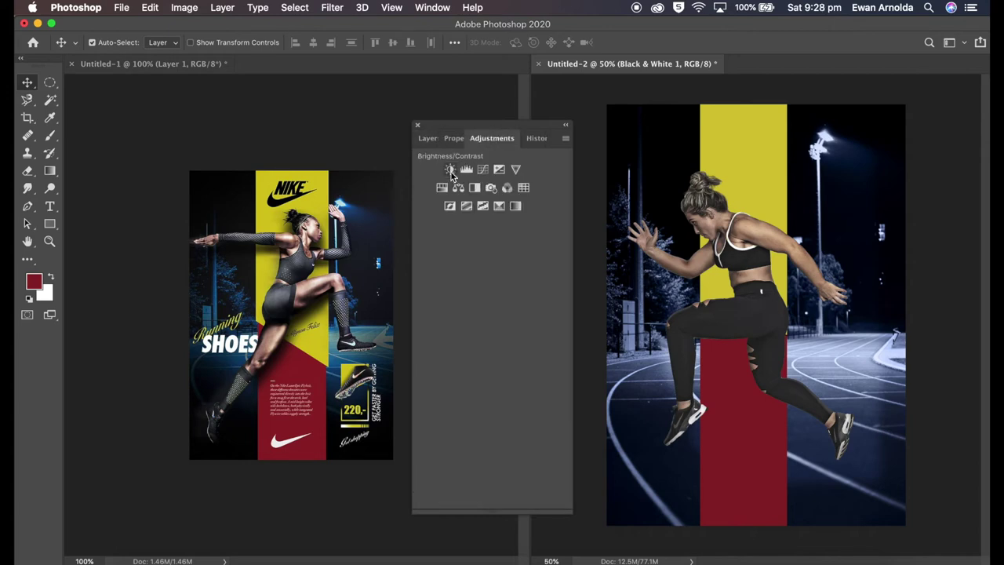
click(451, 174)
drag(487, 221, 480, 221)
drag(488, 247, 499, 247)
click(431, 141)
right_click(519, 224)
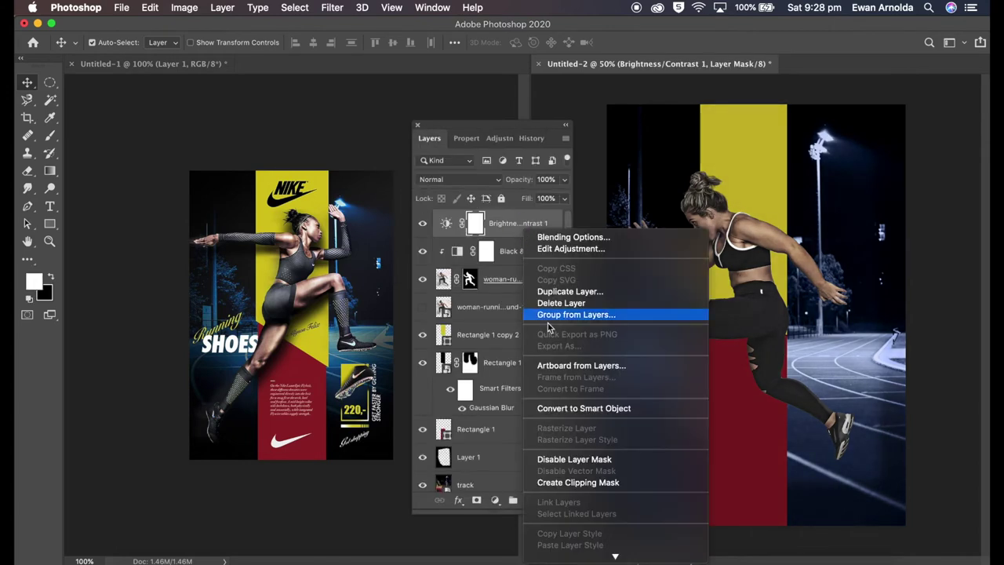
click(554, 487)
double_click(458, 225)
mouse_move(497, 246)
mouse_down()
mouse_move(508, 246)
mouse_move(477, 225)
mouse_move(488, 224)
mouse_up()
Add a Levels adjustment with black input 36 and clip it to the runner.
click(429, 138)
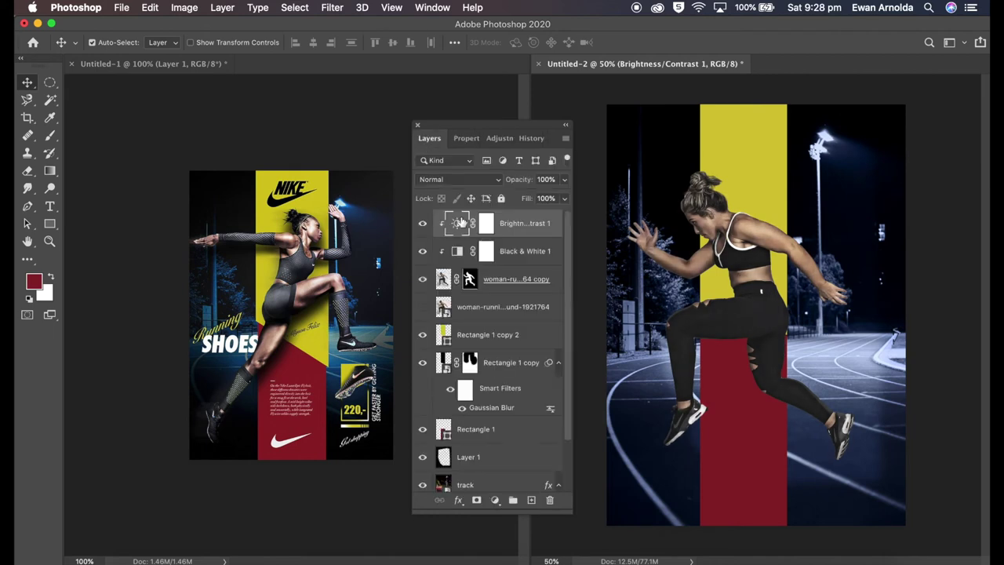
click(499, 138)
click(444, 173)
drag(440, 282, 455, 282)
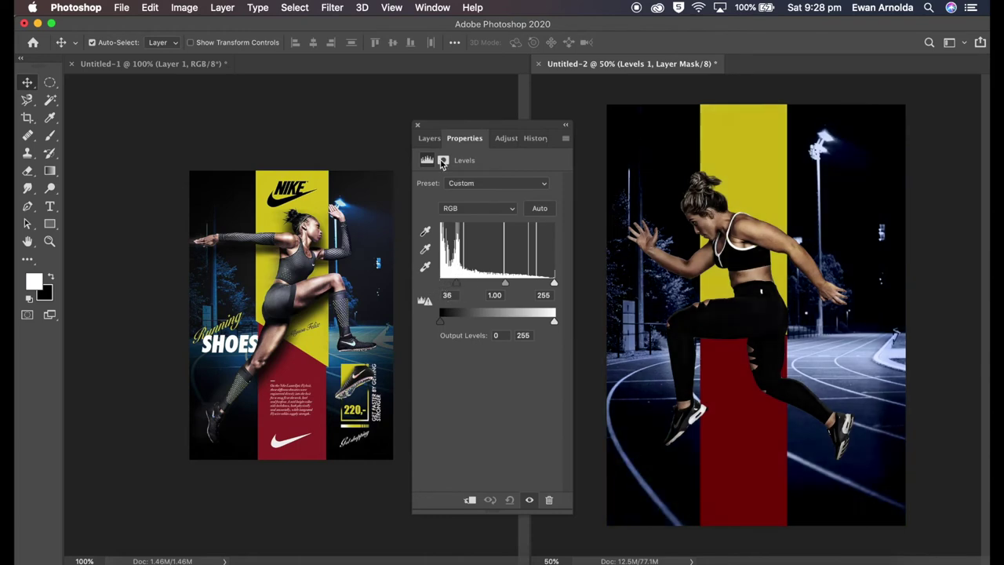
click(429, 138)
right_click(514, 226)
click(549, 480)
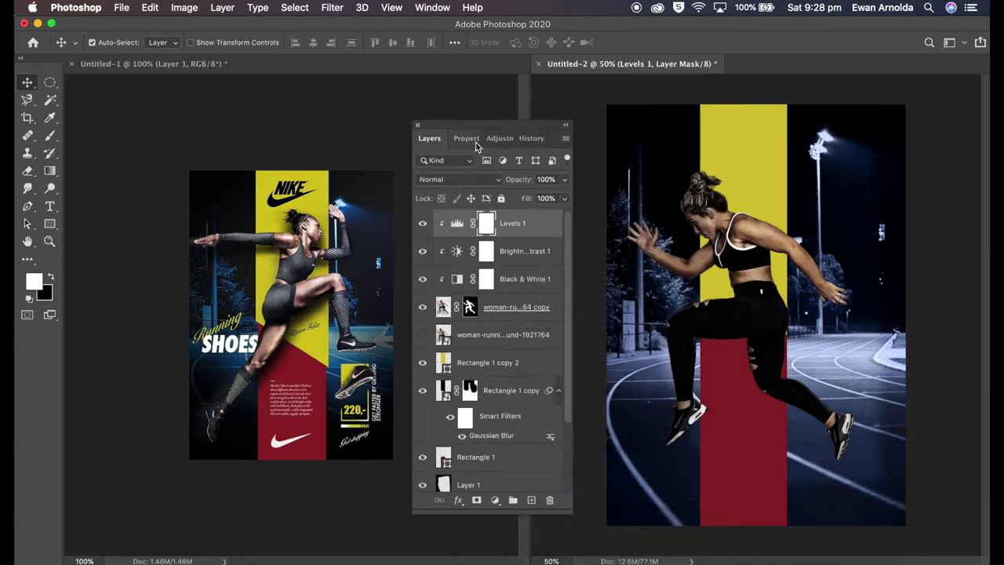
Fine-tune the Levels inputs to about 32, 1.48 midtones and 237.
double_click(458, 223)
drag(505, 284, 451, 282)
drag(554, 282, 547, 282)
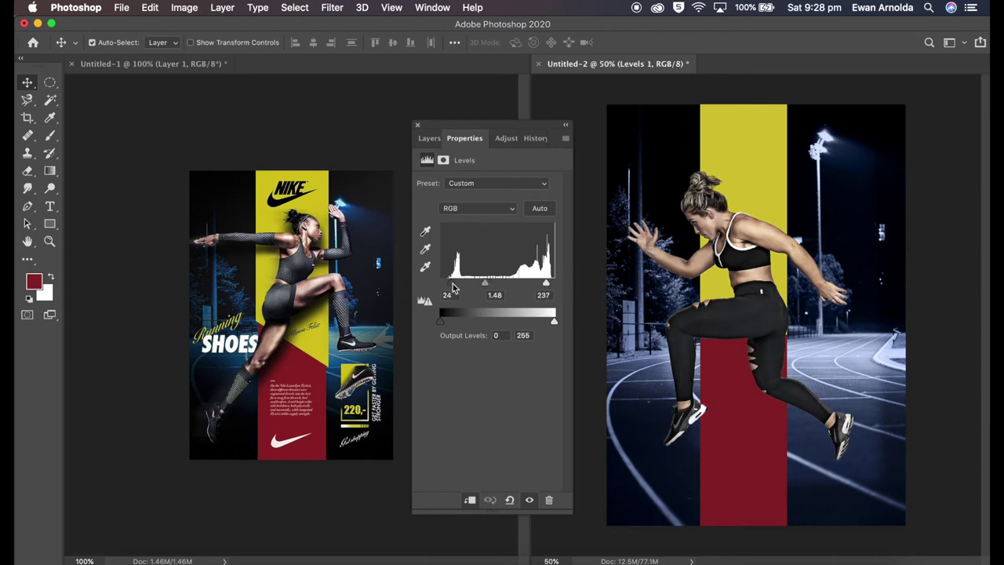
drag(453, 284, 492, 288)
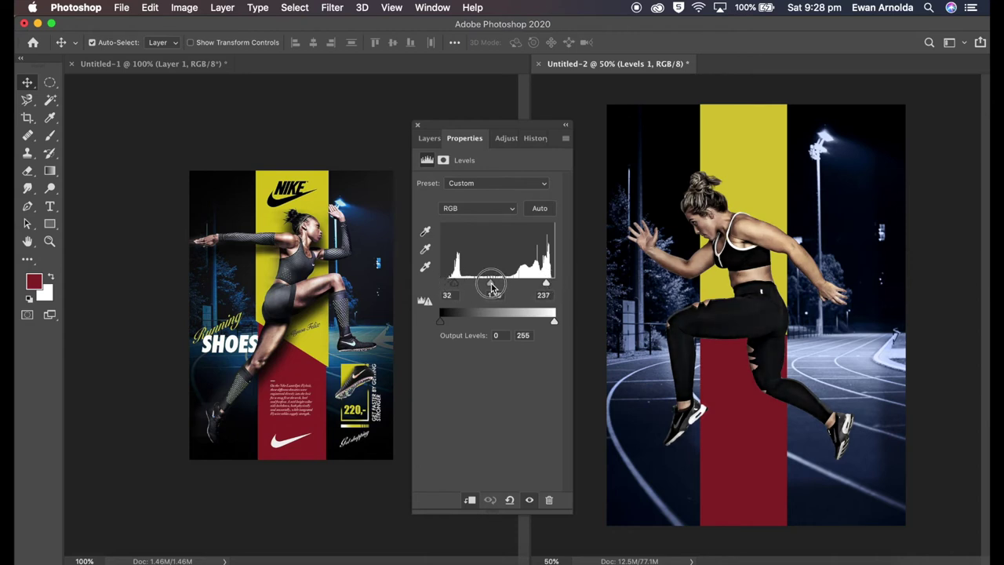
drag(493, 287, 490, 289)
click(428, 139)
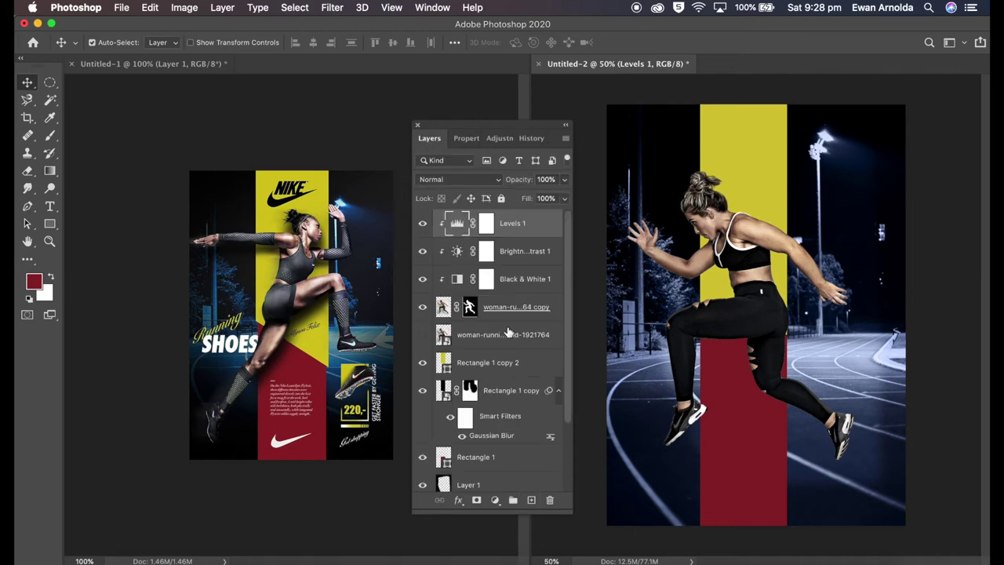
click(554, 307)
right_click(554, 307)
Duplicate the runner layer and apply the layer mask on the lower copy.
click(601, 362)
key(Return)
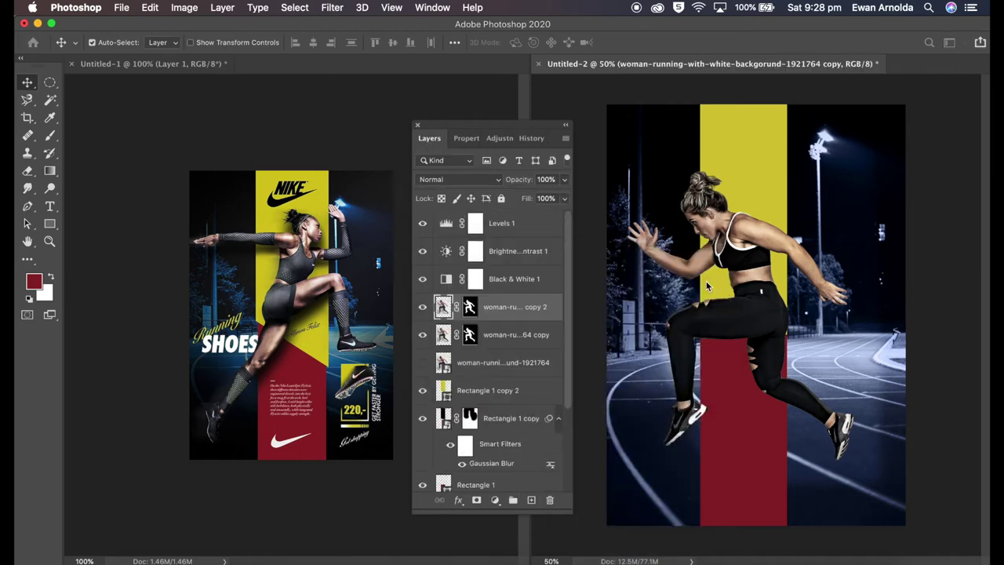
click(469, 334)
right_click(469, 334)
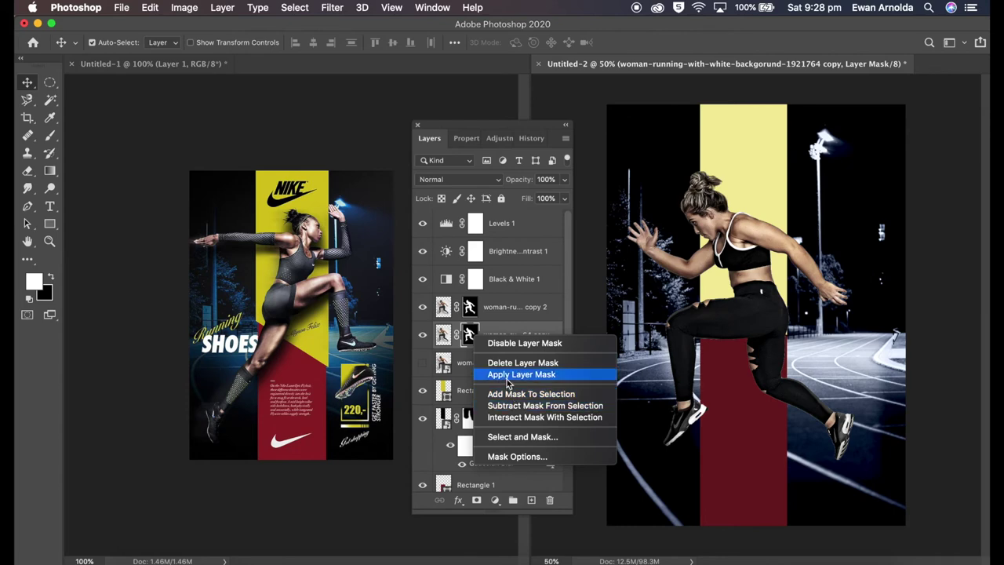
click(507, 375)
Re-clip the Black & White, Brightness/Contrast and Levels 1 adjustments to the top runner copy.
click(512, 279)
shift+click(503, 226)
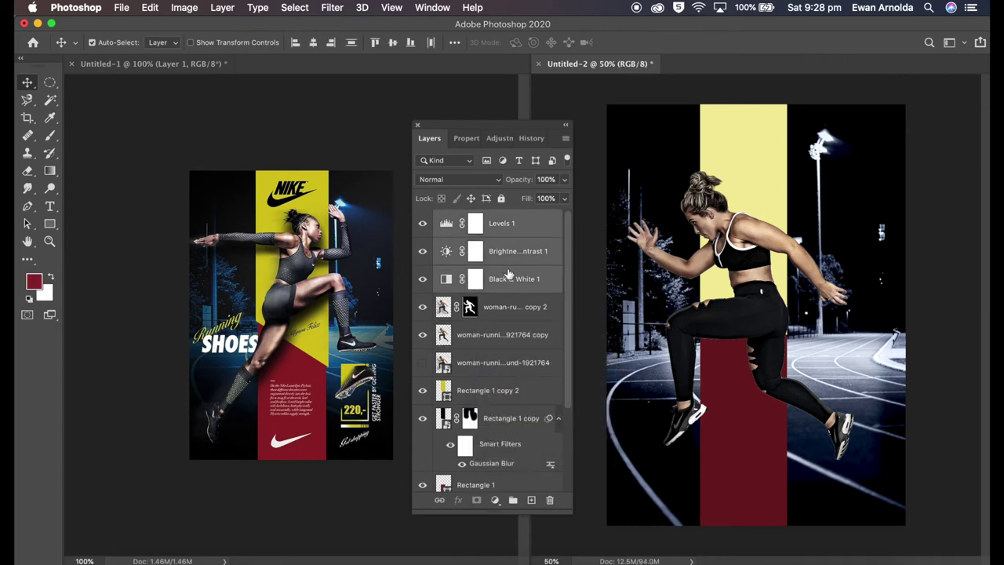
click(508, 279)
right_click(508, 278)
click(558, 529)
right_click(507, 251)
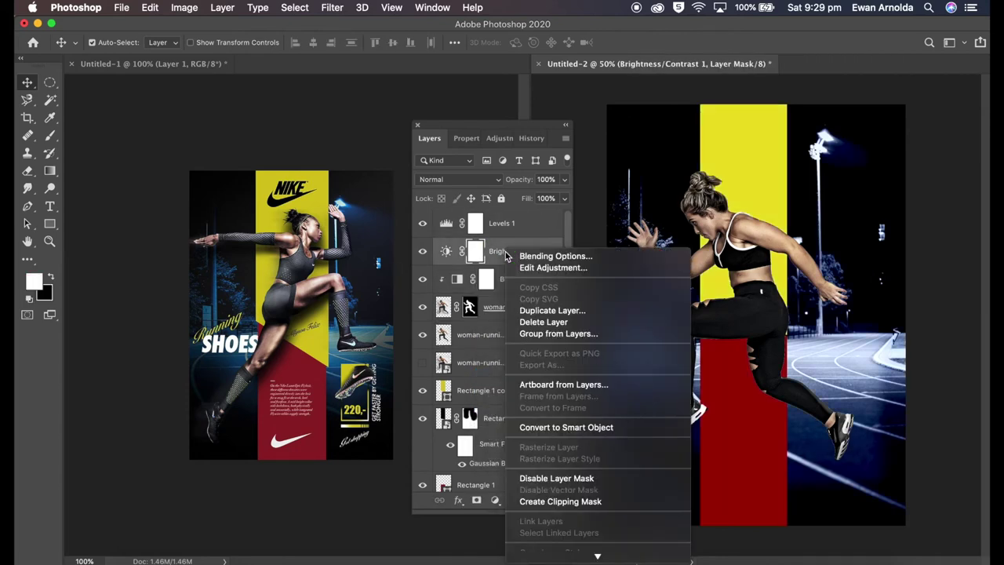
click(549, 502)
right_click(508, 223)
click(561, 469)
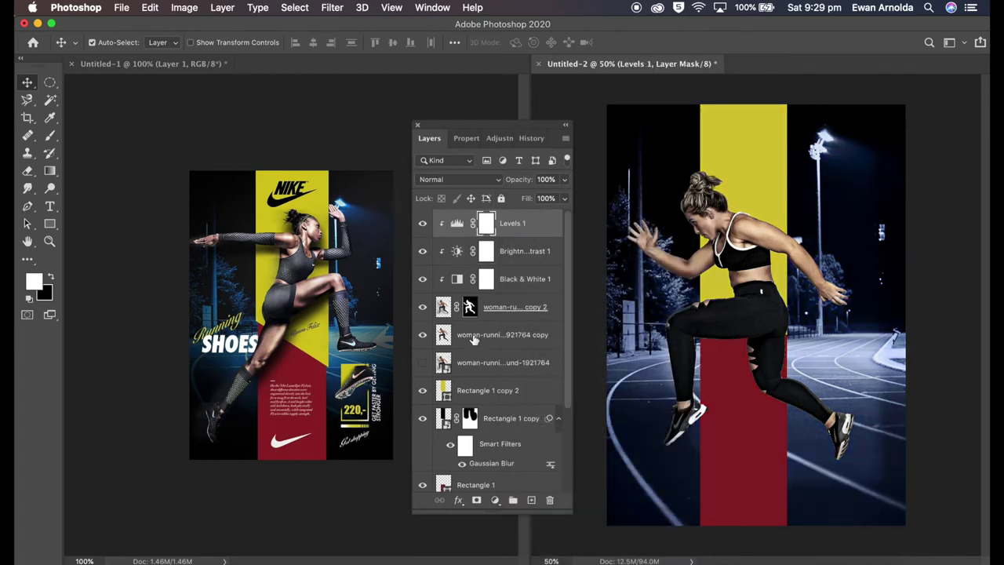
Apply a 230-pixel Motion Blur to the lower runner copy and give it a layer mask.
click(446, 336)
click(332, 7)
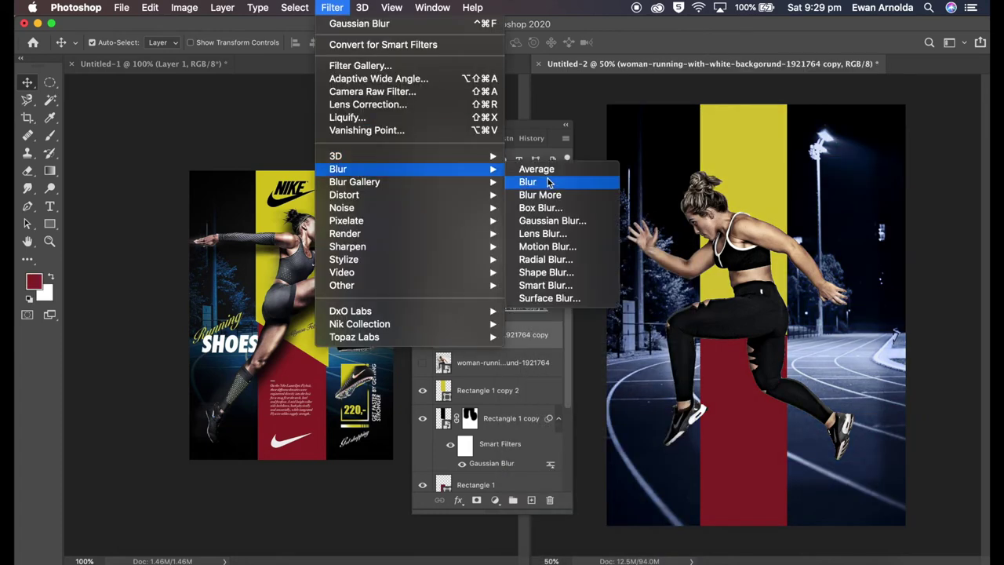
click(547, 247)
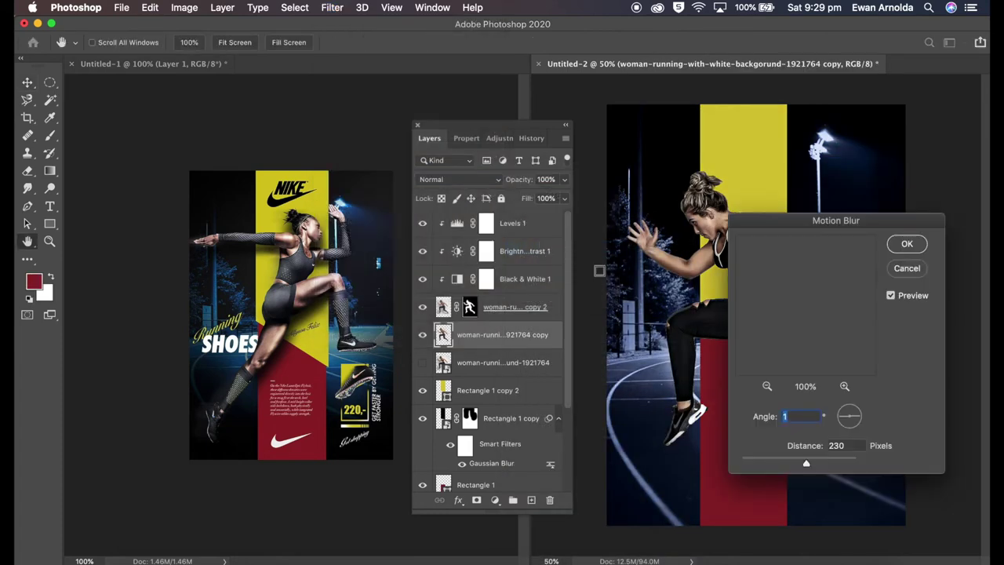
click(907, 244)
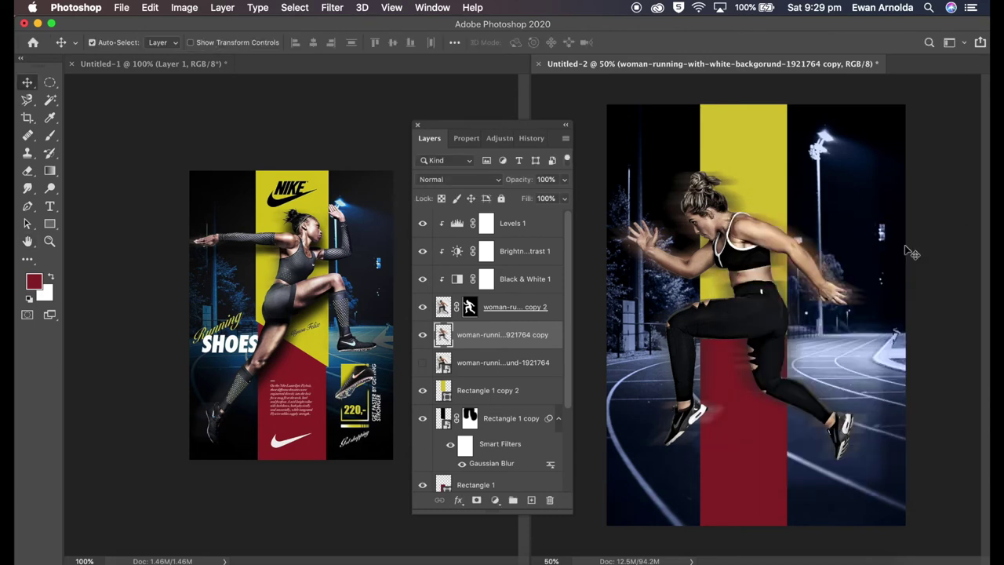
click(474, 504)
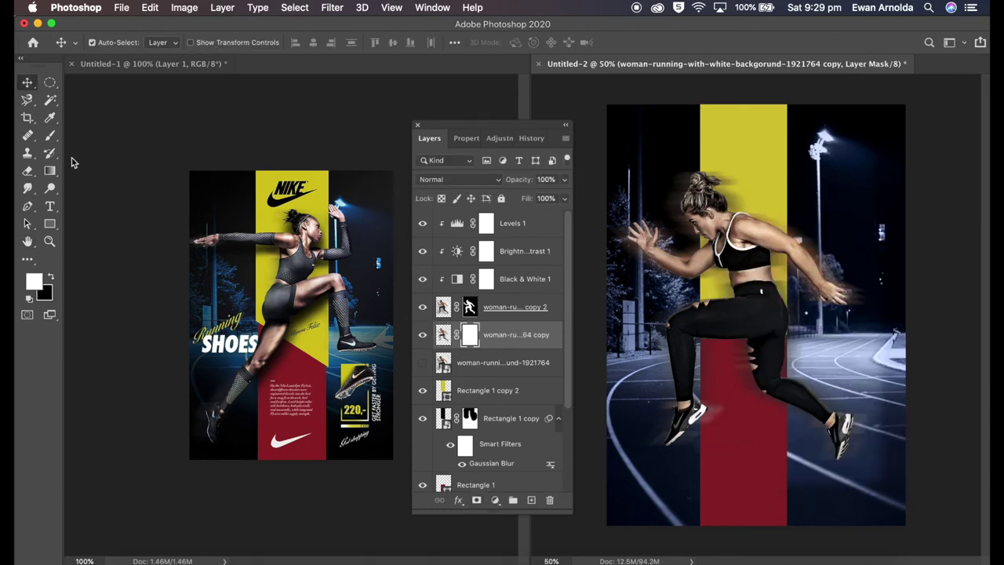
Reset colours to black and white and set up a 364 px brush.
click(34, 282)
click(504, 358)
key(b)
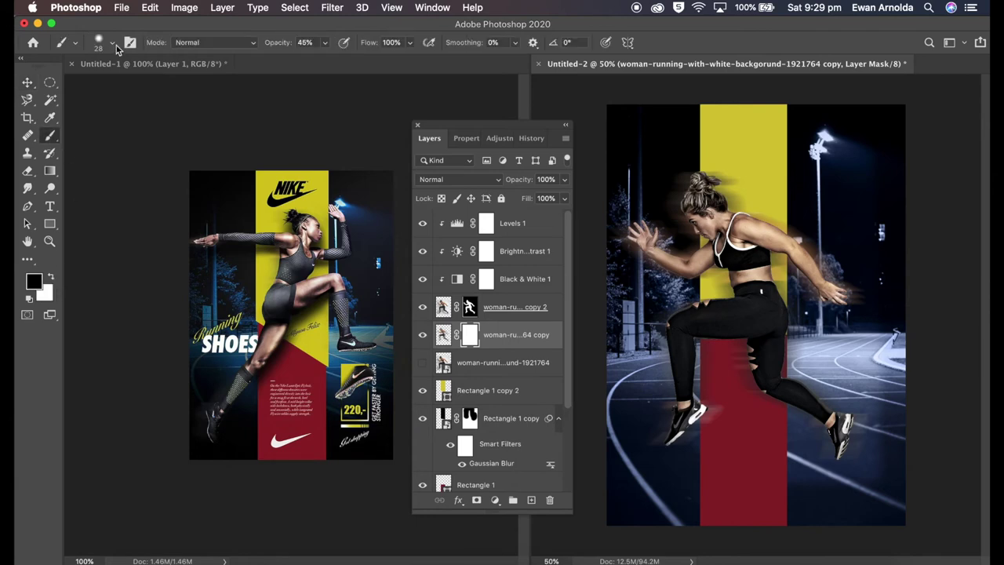
click(112, 42)
drag(153, 87, 162, 87)
click(194, 31)
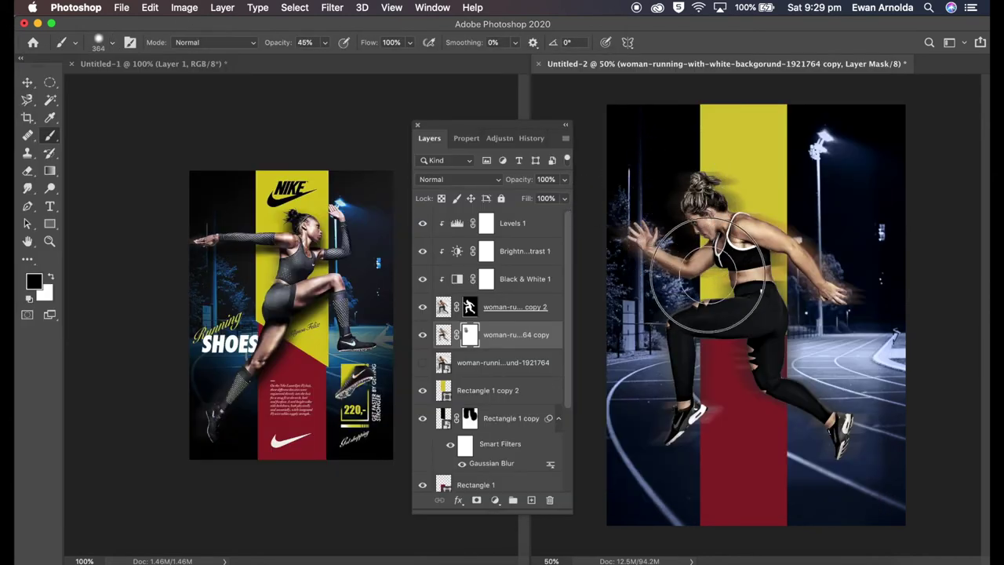
Paint the blurred copy's mask around the leg and torso and set its opacity to 60%.
drag(661, 377, 651, 412)
drag(324, 43, 361, 63)
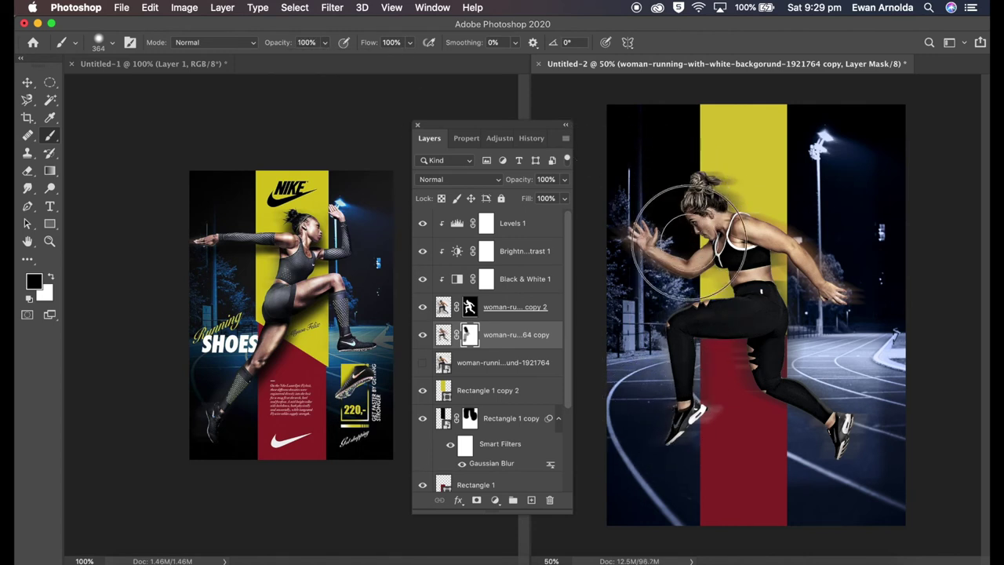
drag(670, 421, 740, 336)
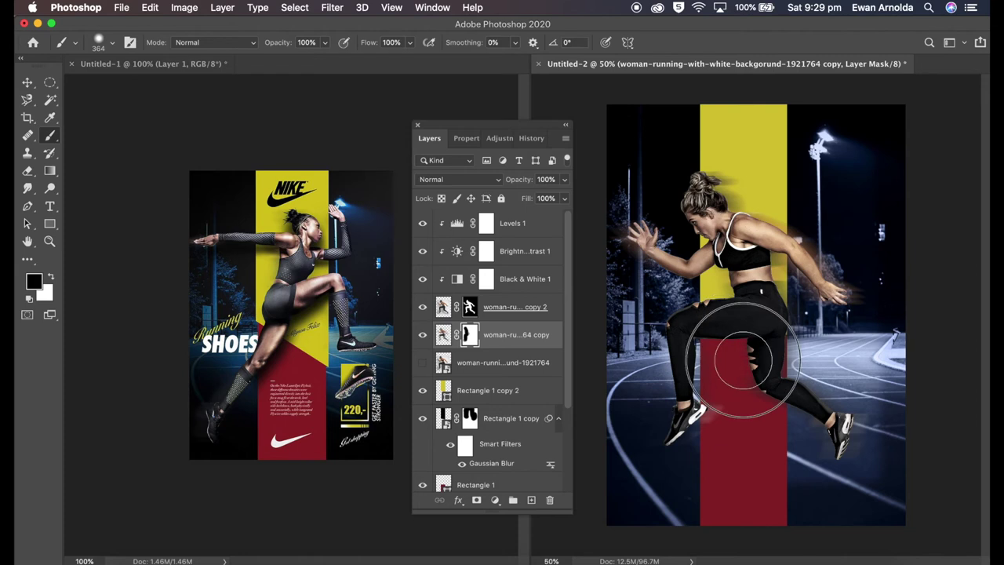
drag(751, 387, 811, 460)
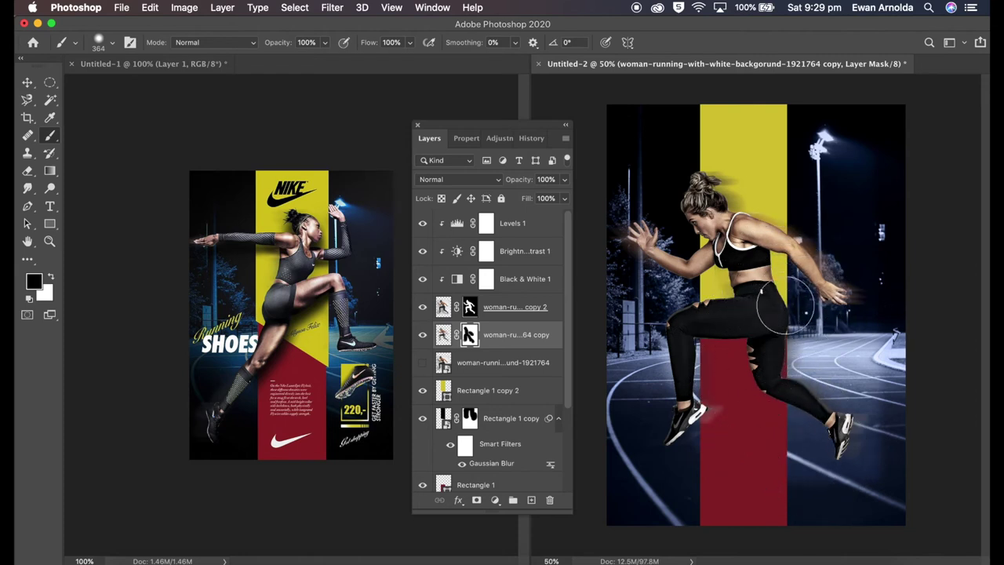
click(547, 179)
text(60)
key(Return)
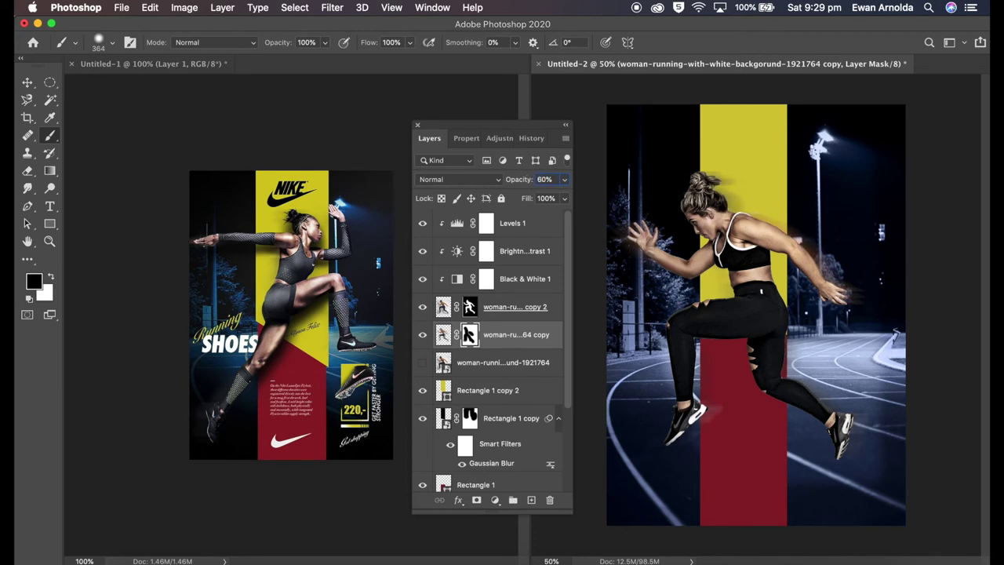
Duplicate the runner layer and move the new copy lower in the layer stack.
right_click(506, 348)
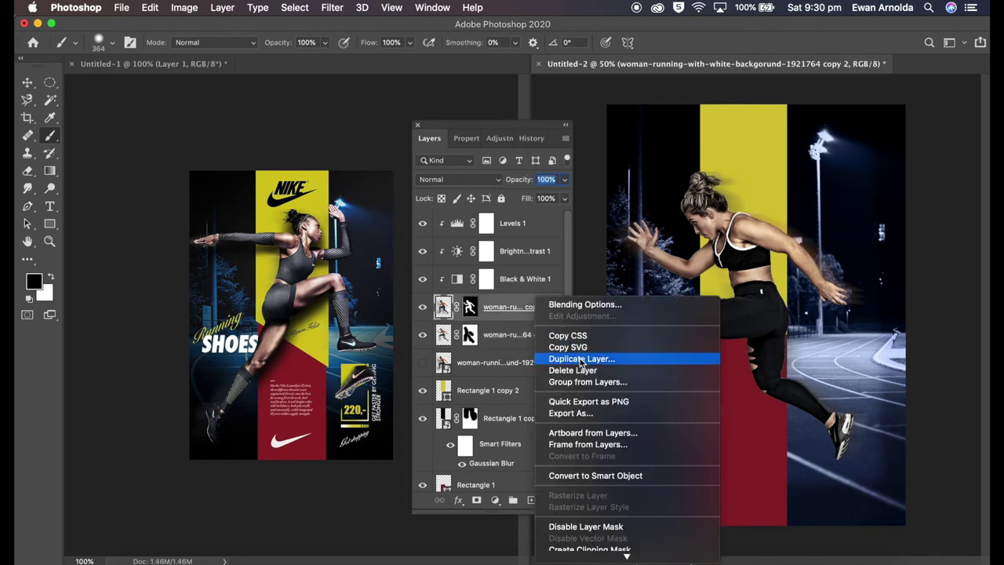
click(581, 360)
click(701, 272)
drag(548, 316, 516, 375)
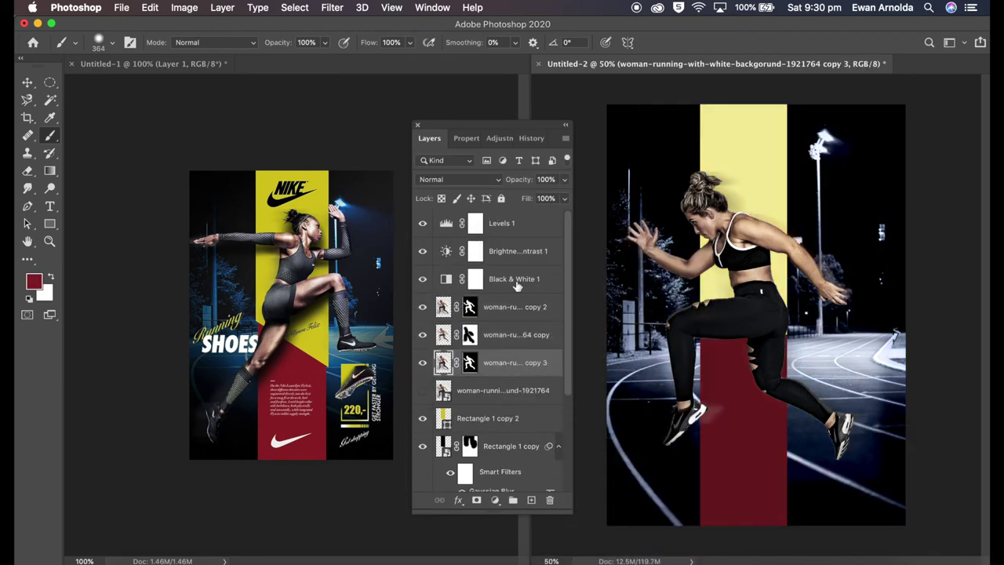
Clip Black & White 1, Brightness/Contrast 1 and Levels 1, and apply copy 3's mask.
right_click(520, 284)
click(584, 531)
right_click(520, 251)
click(573, 502)
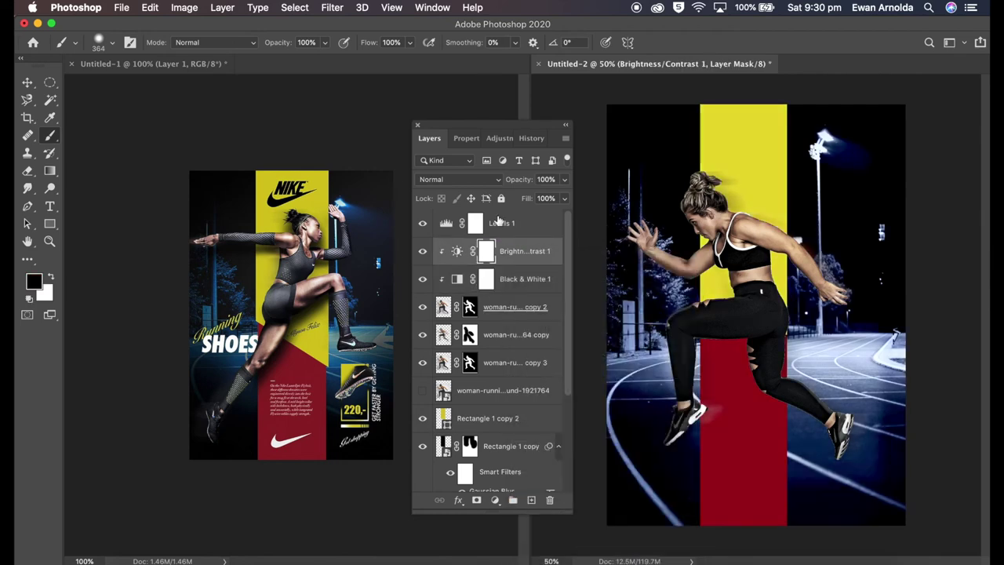
right_click(520, 223)
click(573, 471)
right_click(470, 362)
click(490, 401)
Give the copy 3 runner a Color Overlay and preview a Gaussian Blur on it.
double_click(493, 375)
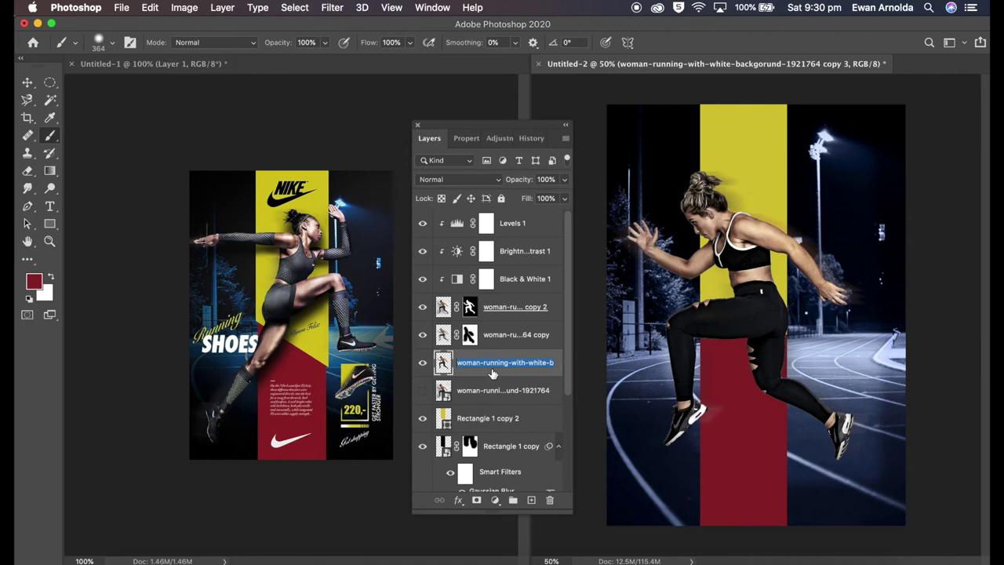
click(875, 295)
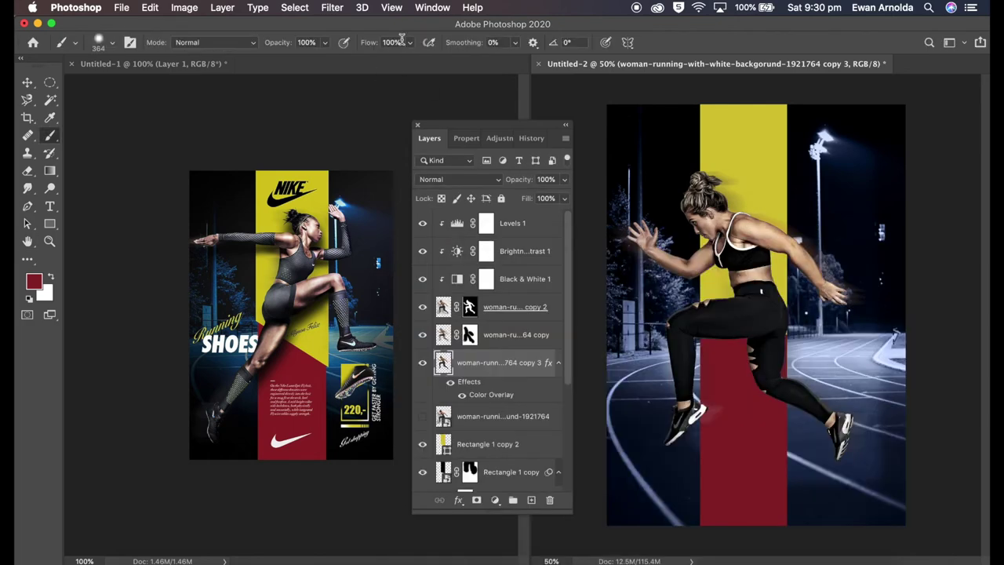
click(332, 7)
click(549, 222)
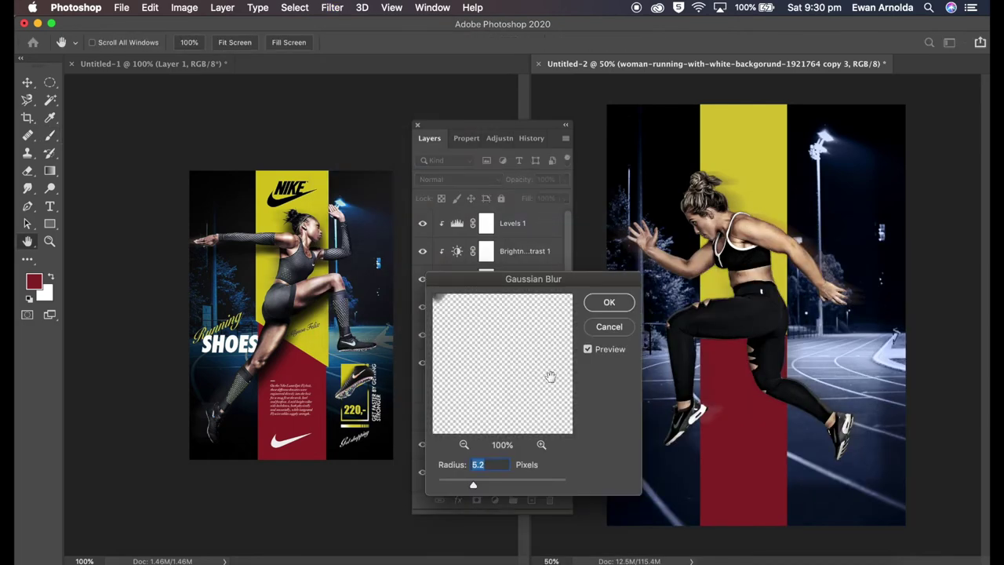
drag(475, 484, 489, 484)
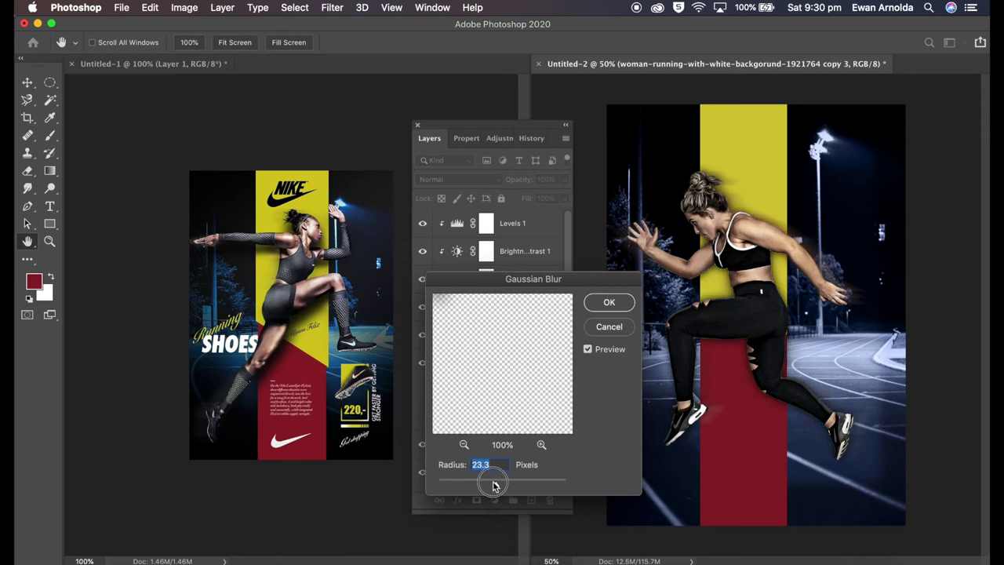
click(609, 327)
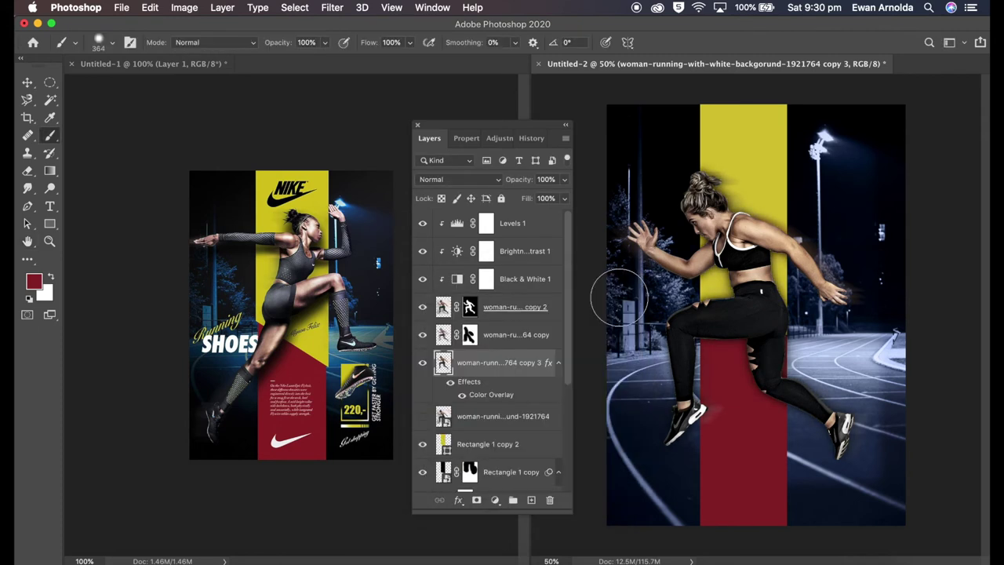
Nudge the shadow copy slightly downward with Free Transform.
key(super+t)
key(shift+Down)
key(shift+Down)
key(shift+Down)
click(701, 42)
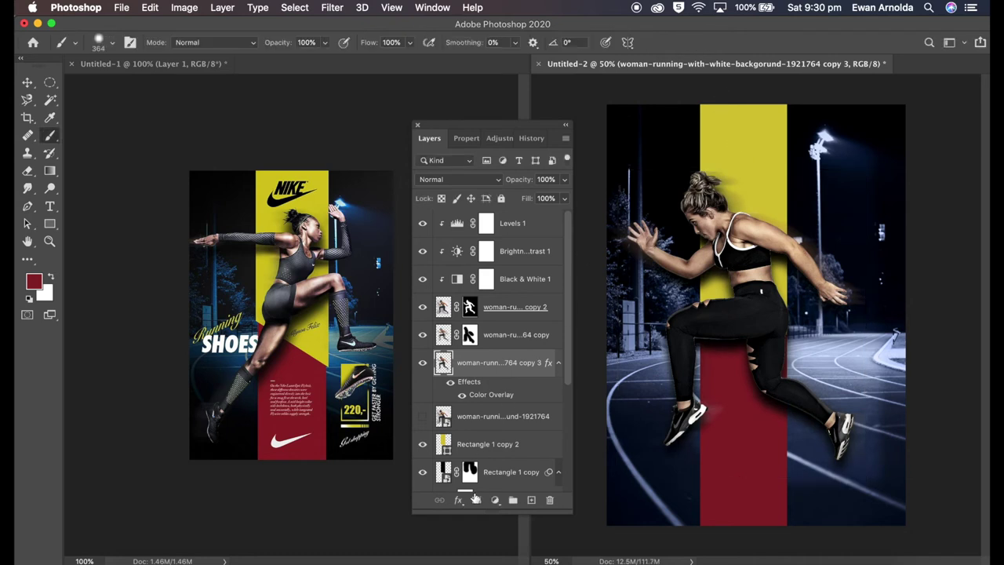
Mask the copy 3 shadow and brush black over it near the runner's legs.
click(477, 500)
key(b)
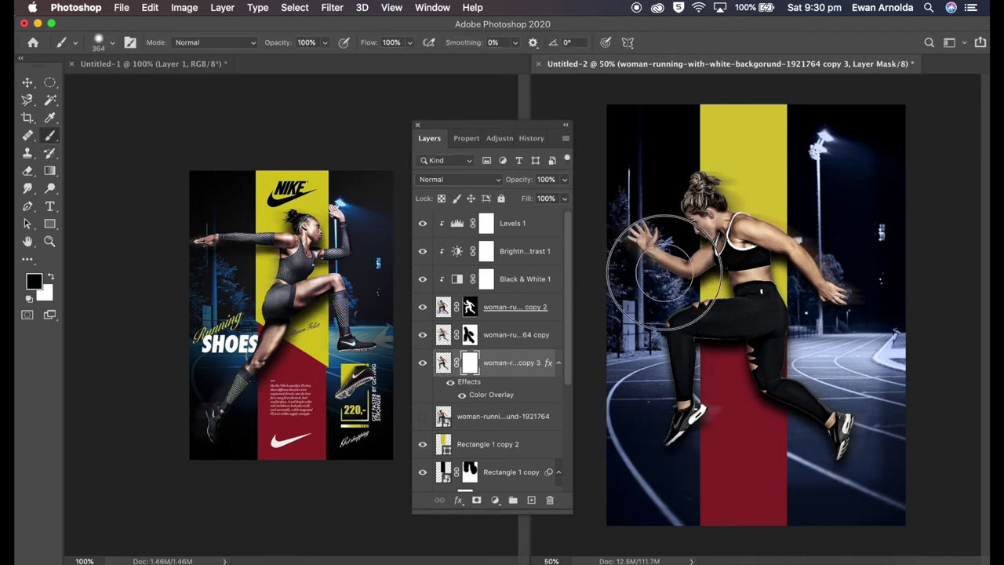
mouse_move(634, 231)
mouse_down()
mouse_move(673, 359)
mouse_move(672, 426)
mouse_move(668, 313)
mouse_move(624, 274)
mouse_up()
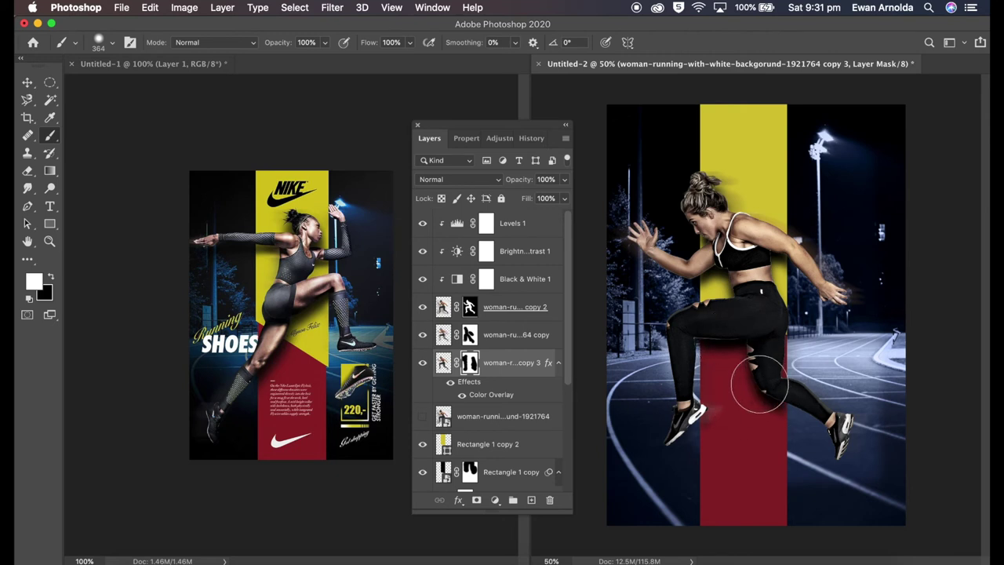
click(548, 227)
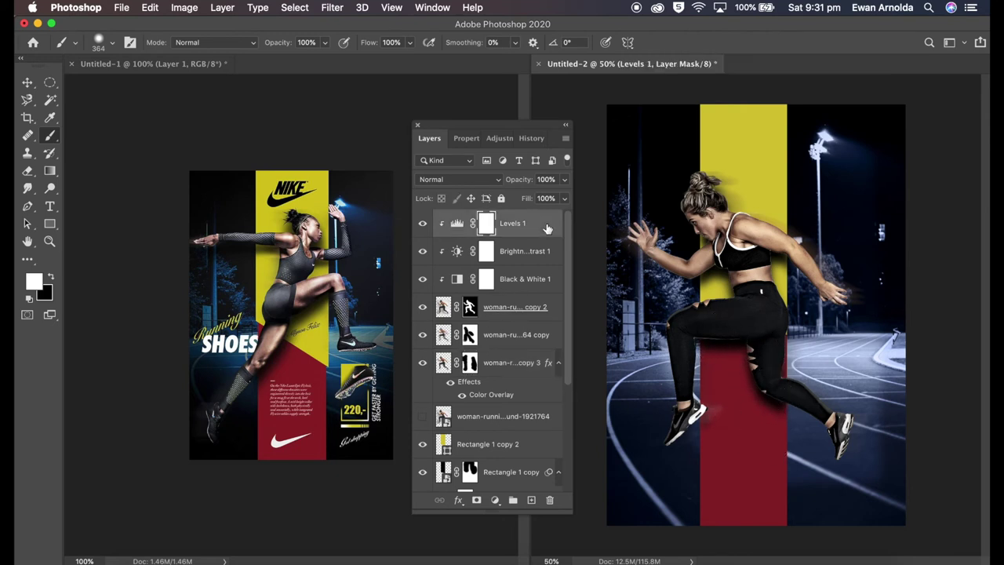
Place the nike-logo image atop the yellow band, scaled down, with Multiply blending.
click(136, 559)
drag(512, 233, 796, 186)
mouse_move(866, 315)
mouse_down()
mouse_move(713, 314)
mouse_move(738, 135)
mouse_up()
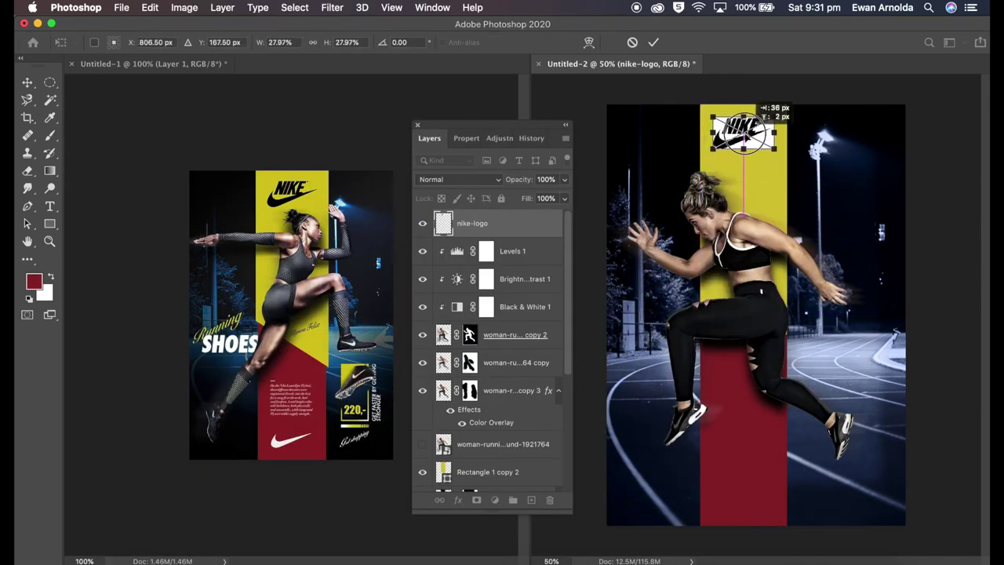
click(654, 42)
click(455, 180)
click(438, 217)
Place the nike-tick image, scaled down, on the lower red band.
key(super+Tab)
drag(431, 254, 740, 316)
mouse_move(875, 251)
mouse_down()
mouse_move(757, 323)
mouse_move(743, 495)
mouse_up()
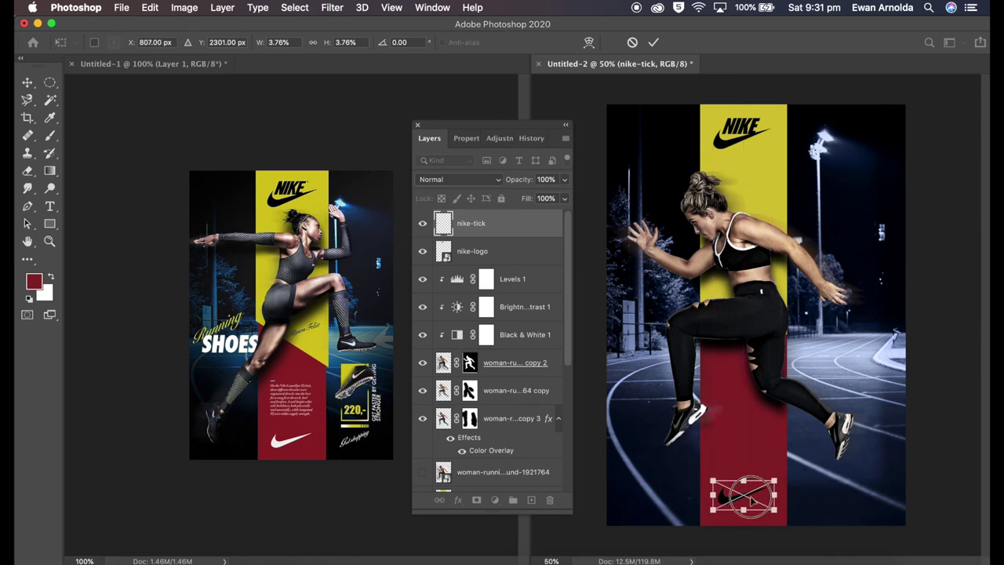
click(655, 42)
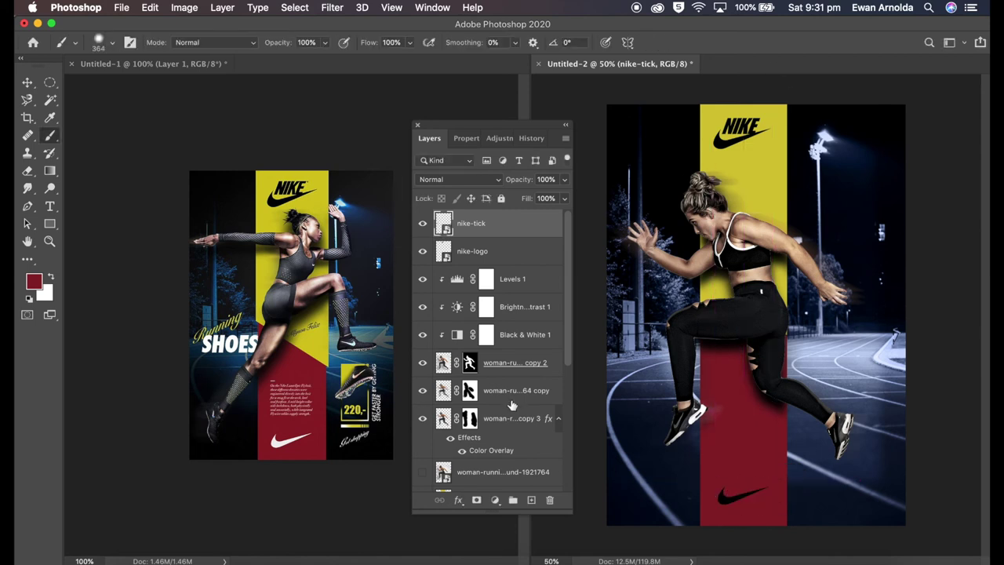
Give the nike-tick layer a white Color Overlay.
double_click(514, 232)
click(443, 437)
click(719, 292)
click(523, 328)
click(877, 270)
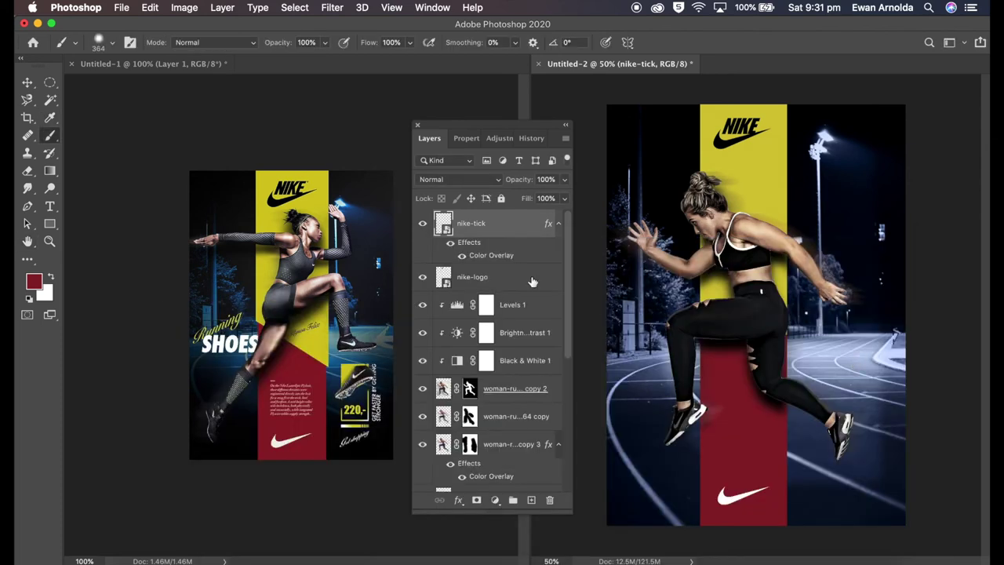
Centre the Nike tick on the red band using Align Layers to Selection.
scroll(532, 281, down, 5)
ctrl+click(445, 432)
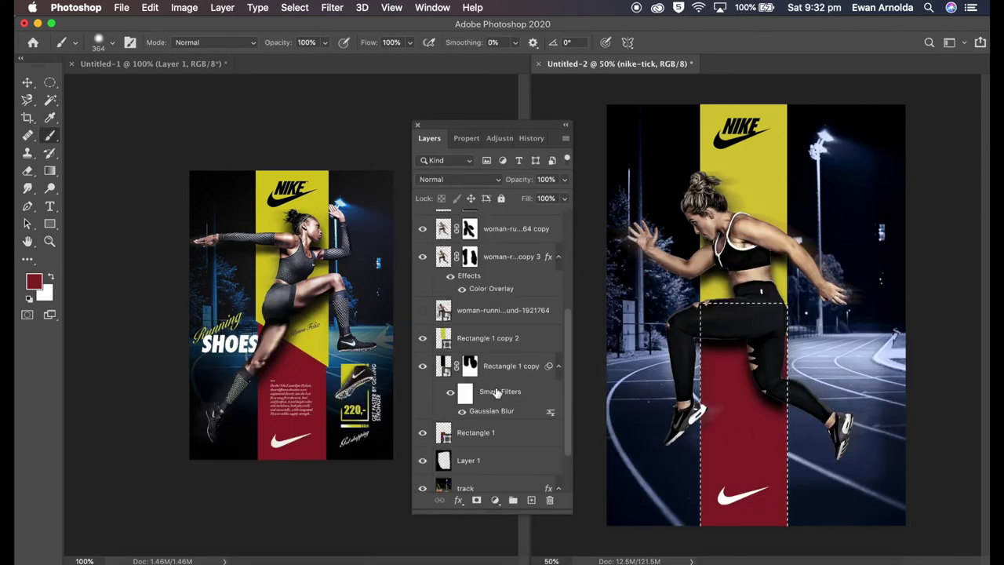
scroll(486, 353, up, 5)
click(222, 8)
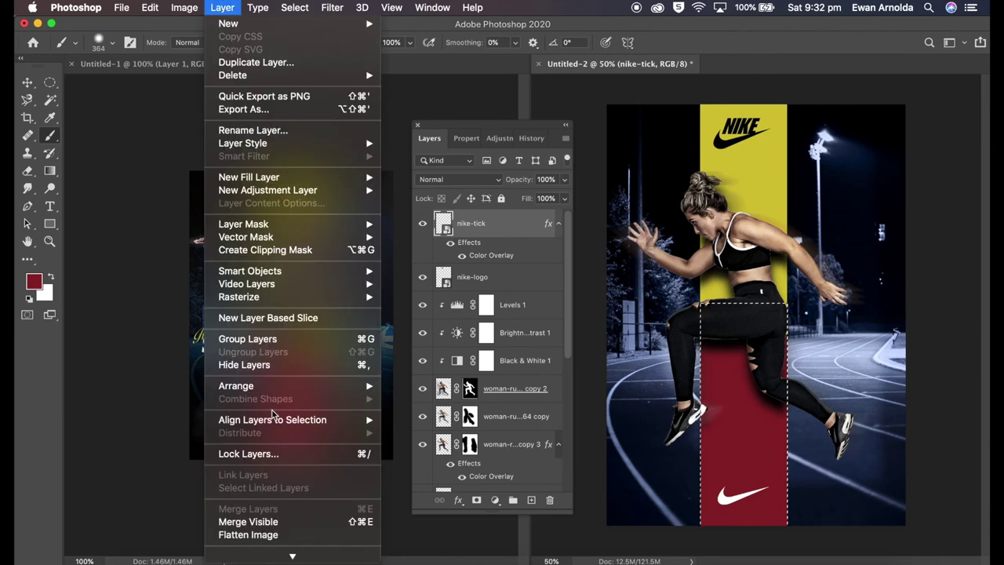
click(440, 479)
key(ctrl+d)
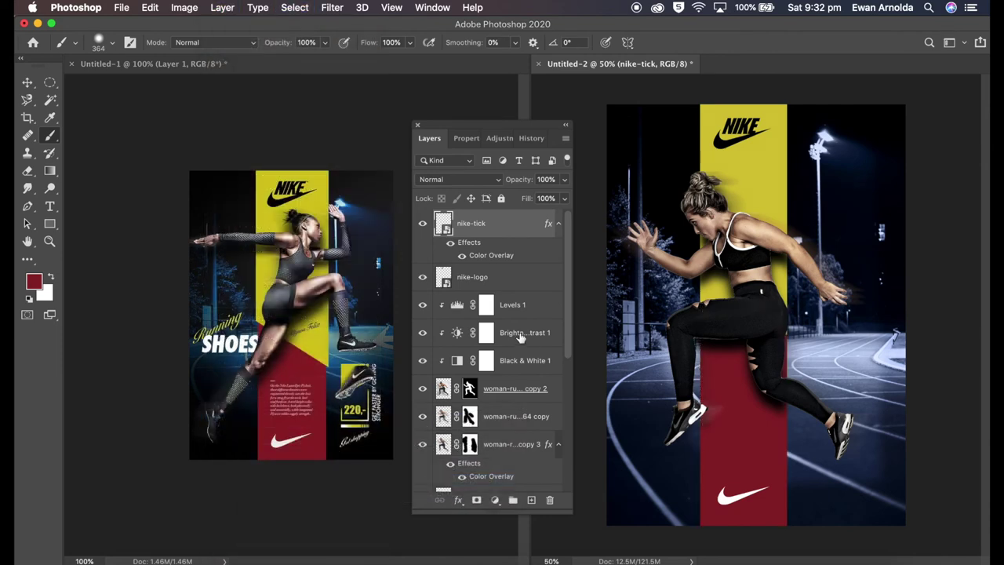
Centre the Nike logo horizontally on the yellow band.
scroll(470, 353, down, 3)
scroll(469, 296, down, 2)
scroll(443, 294, up, 5)
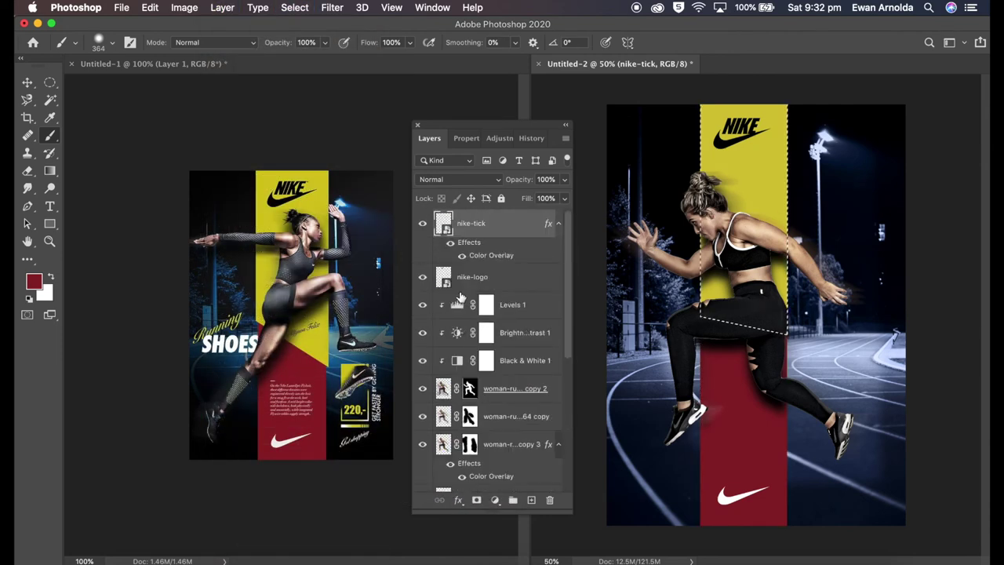
click(475, 276)
click(223, 7)
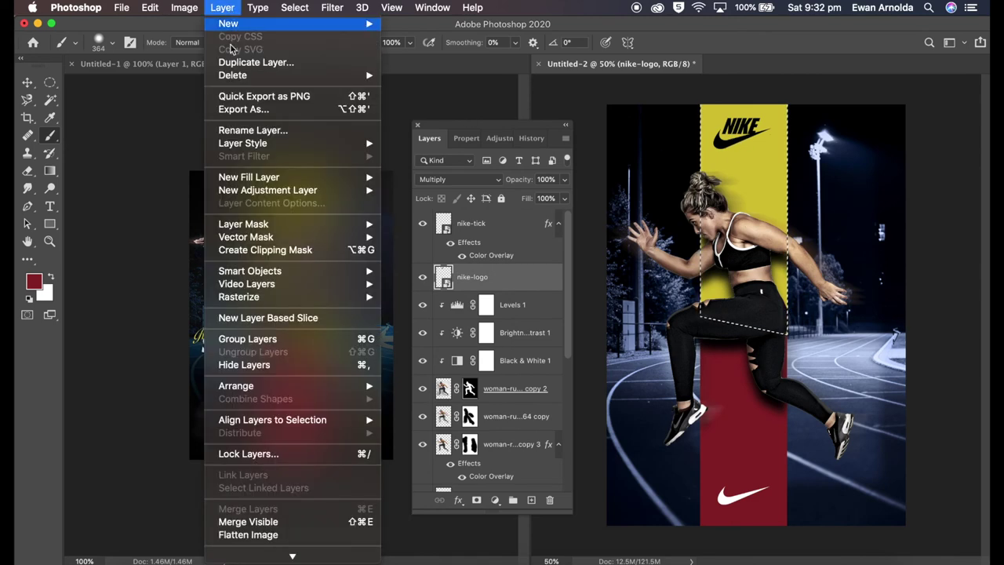
click(428, 479)
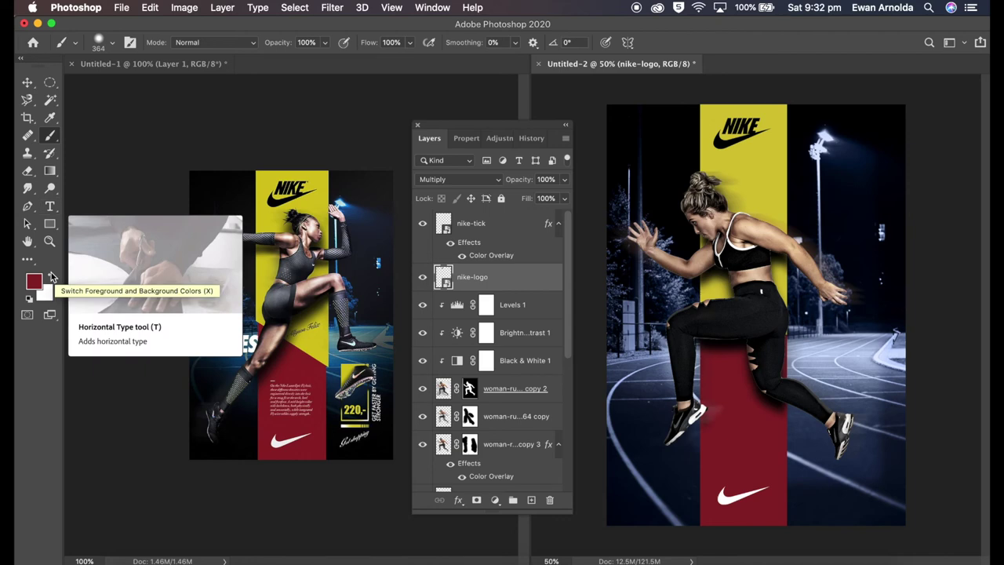
Add a white Bodoni 72 Book 8 pt body text block on the red band, nudged into place.
click(50, 276)
click(50, 206)
mouse_move(707, 413)
mouse_down()
mouse_move(729, 446)
mouse_move(791, 468)
mouse_up()
click(220, 42)
click(196, 93)
click(412, 42)
click(396, 82)
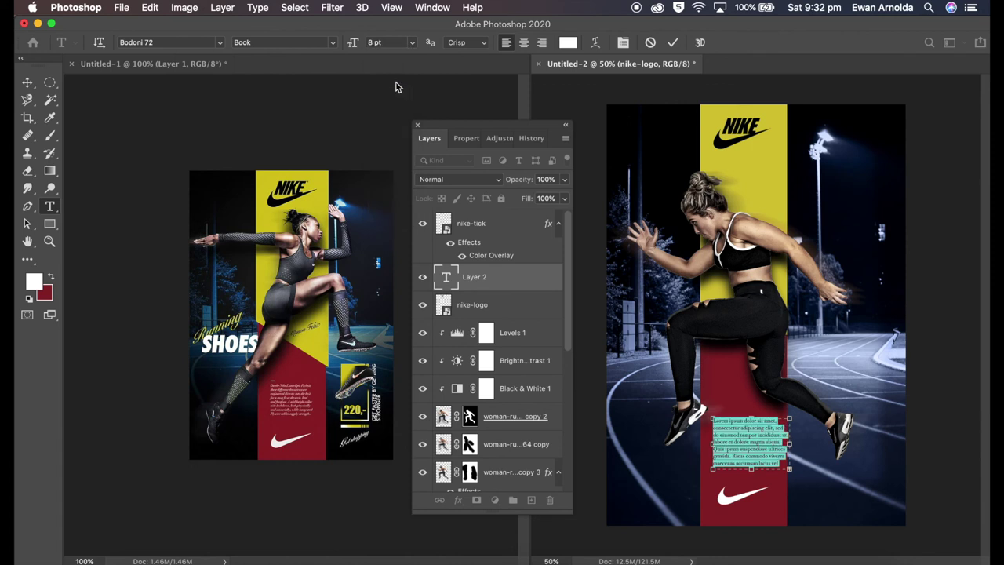
click(26, 80)
key(Left)
key(Left)
key(Left)
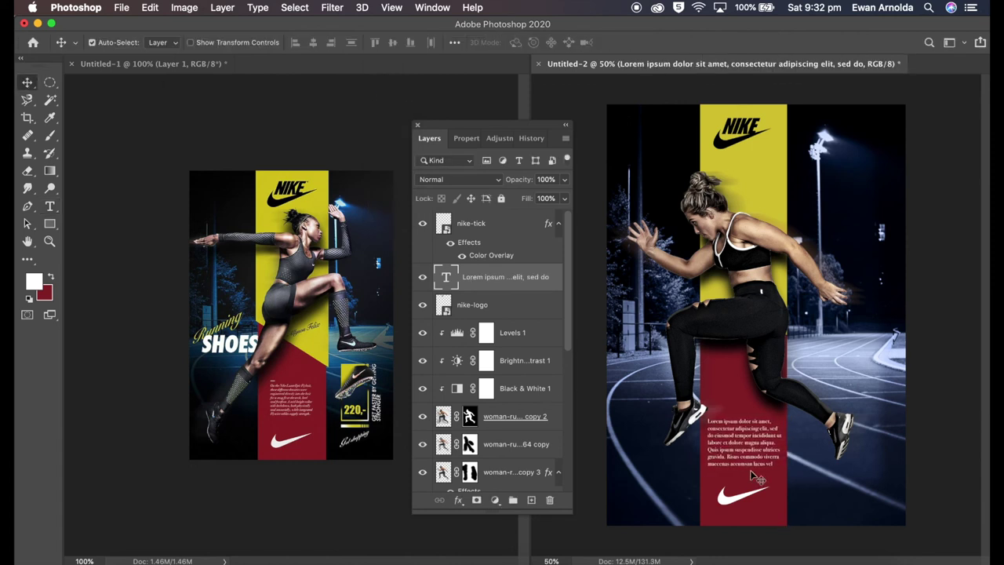
key(Down)
key(Down)
key(Down)
key(Down)
key(Down)
key(Down)
key(Down)
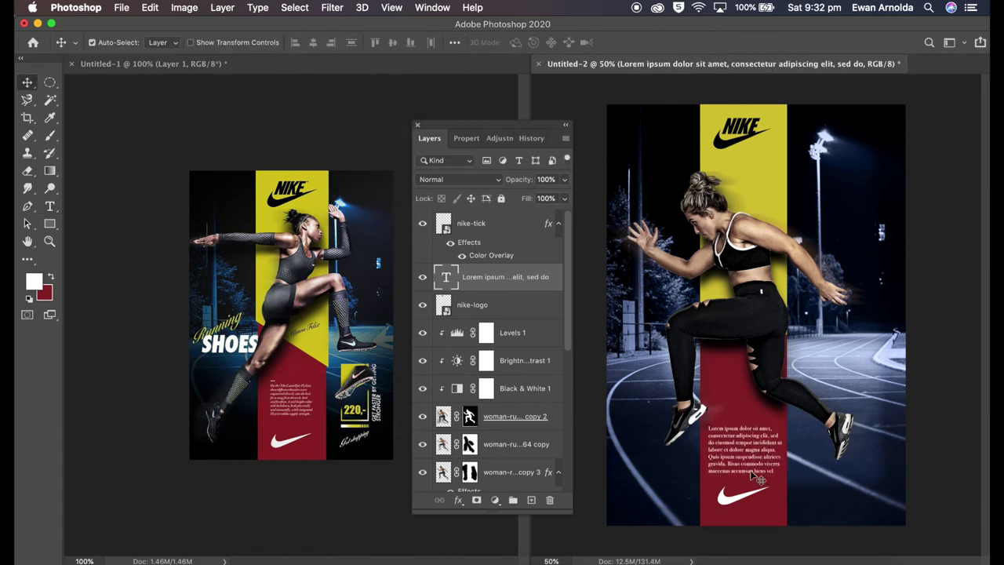
key(Down)
key(Down)
key(Down)
key(Down)
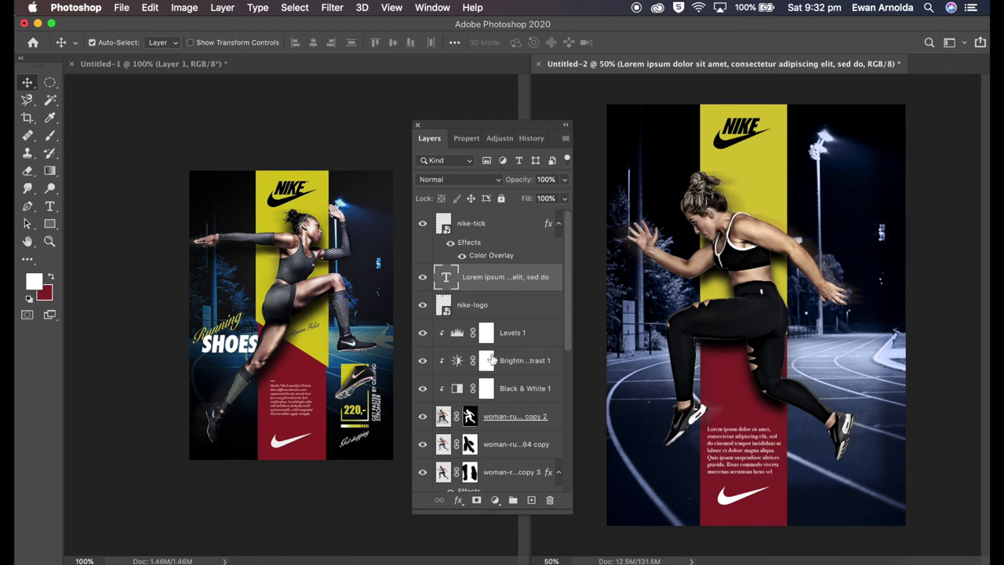
Draw a small white rectangle bar above the body text and nudge it into position.
key(u)
drag(710, 419, 717, 419)
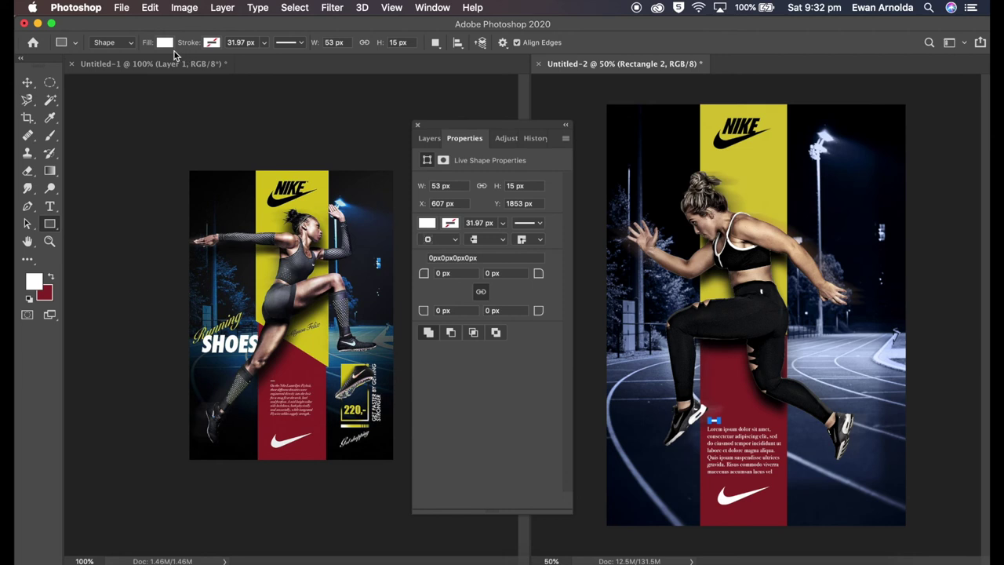
click(27, 82)
key(Down)
key(Down)
key(Down)
key(Left)
key(Left)
key(Left)
key(Left)
key(Left)
key(Left)
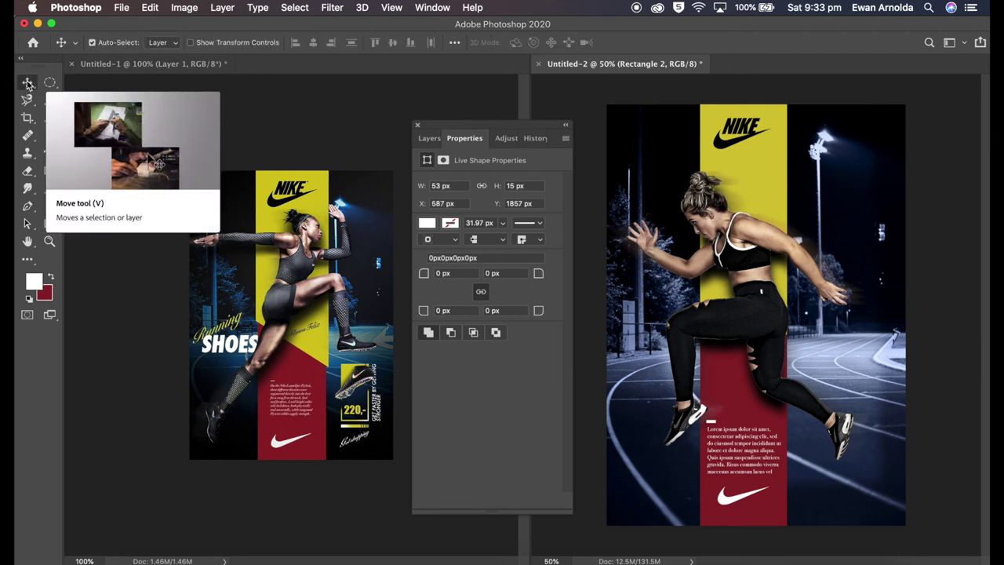
click(50, 207)
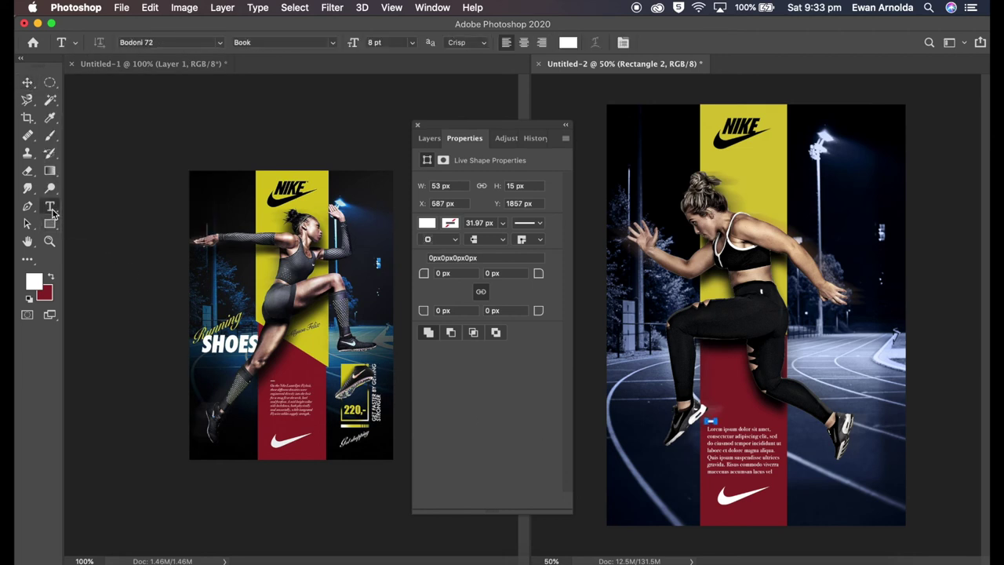
Add a SHOES text layer in Call Of Ops Duty at 48 pt.
click(628, 377)
text(SHOES)
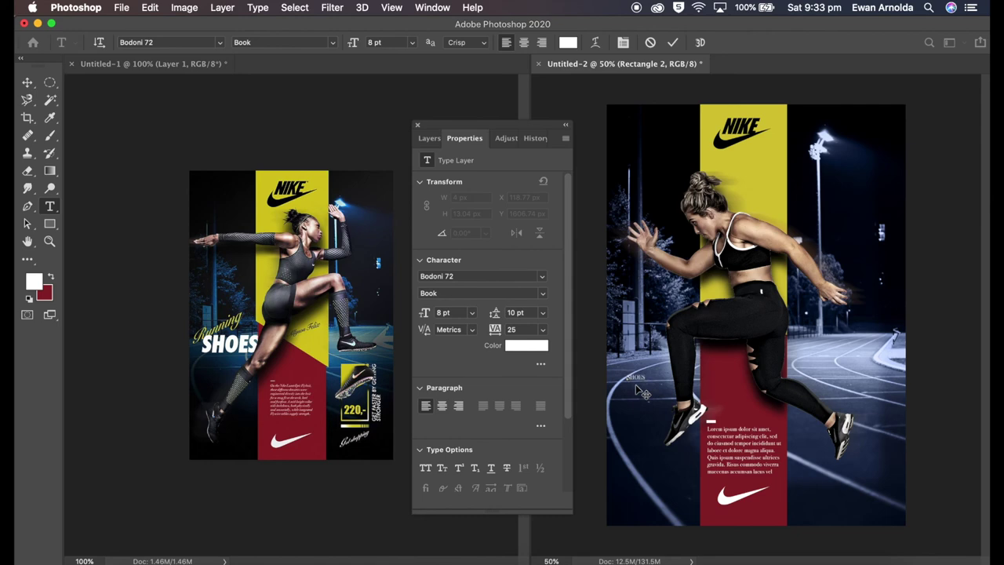
click(221, 44)
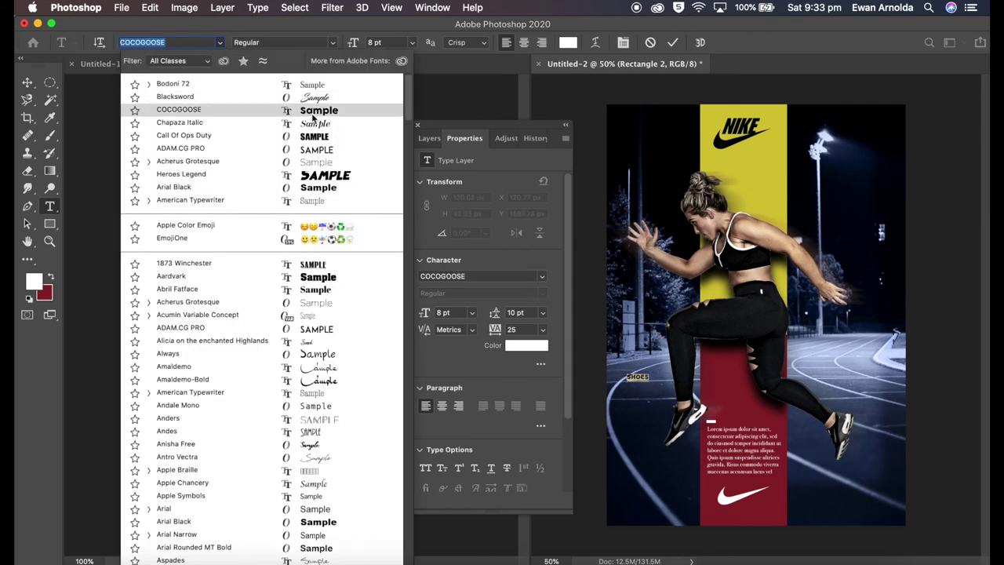
click(196, 135)
click(393, 42)
click(389, 194)
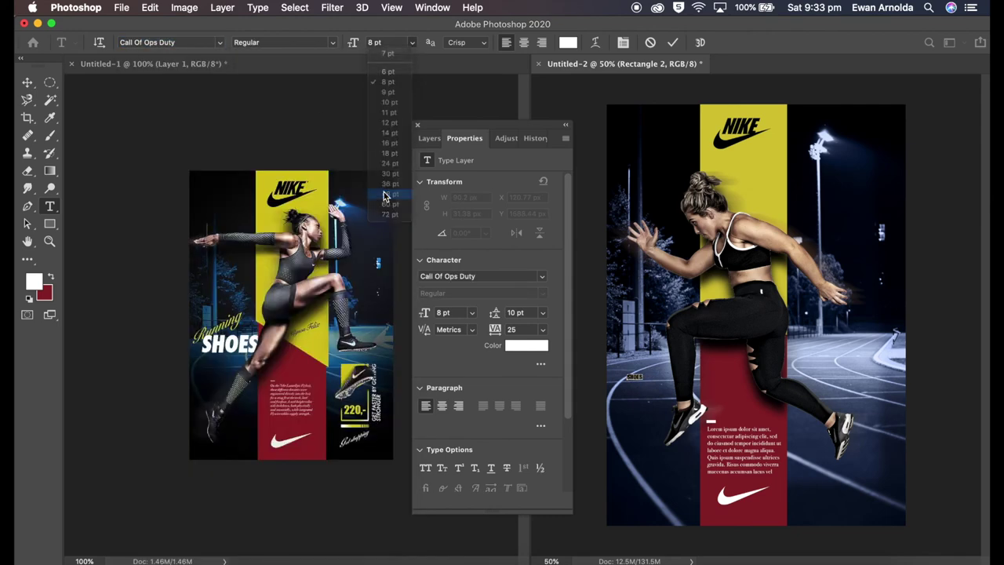
Move the SHOES layer below Rectangle 1 in the Layers panel.
click(430, 138)
drag(487, 276, 495, 469)
scroll(494, 392, down, 3)
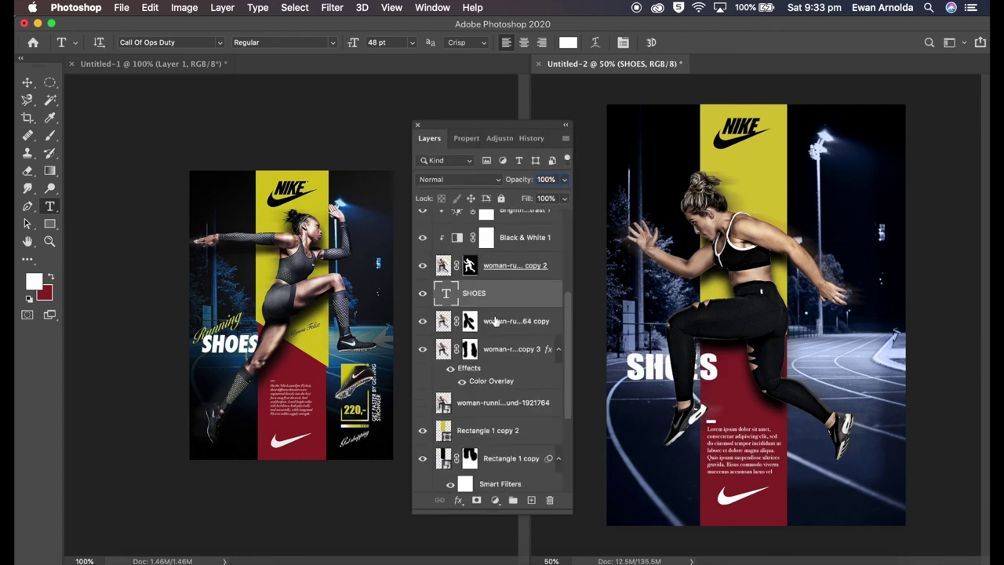
scroll(497, 353, down, 2)
drag(500, 282, 486, 381)
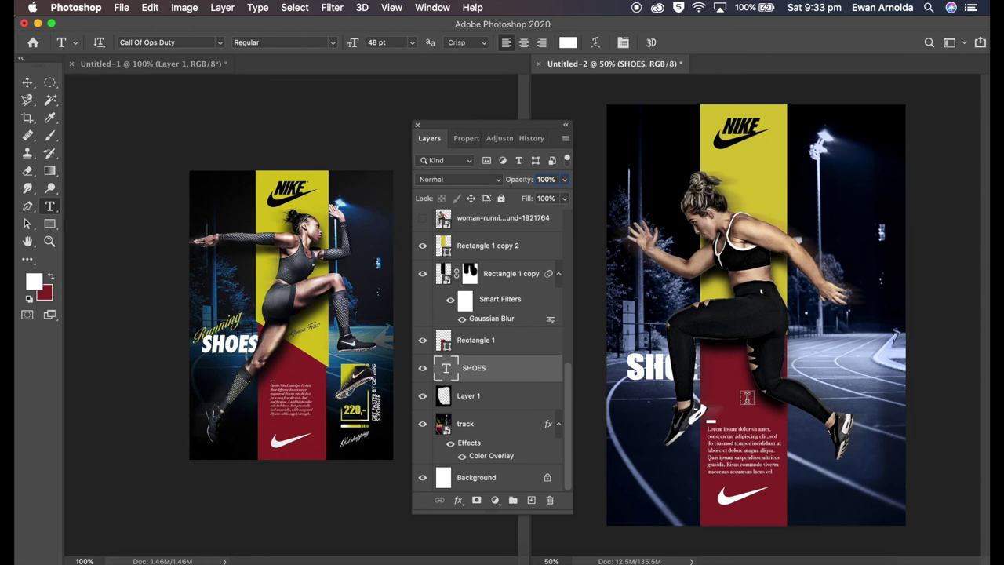
Transform SHOES to sit larger on the right, beside the crimson band.
key(ctrl+t)
mouse_move(700, 364)
mouse_down()
mouse_move(671, 380)
mouse_move(829, 365)
mouse_move(878, 373)
mouse_move(821, 375)
mouse_up()
key(Return)
click(34, 84)
click(49, 206)
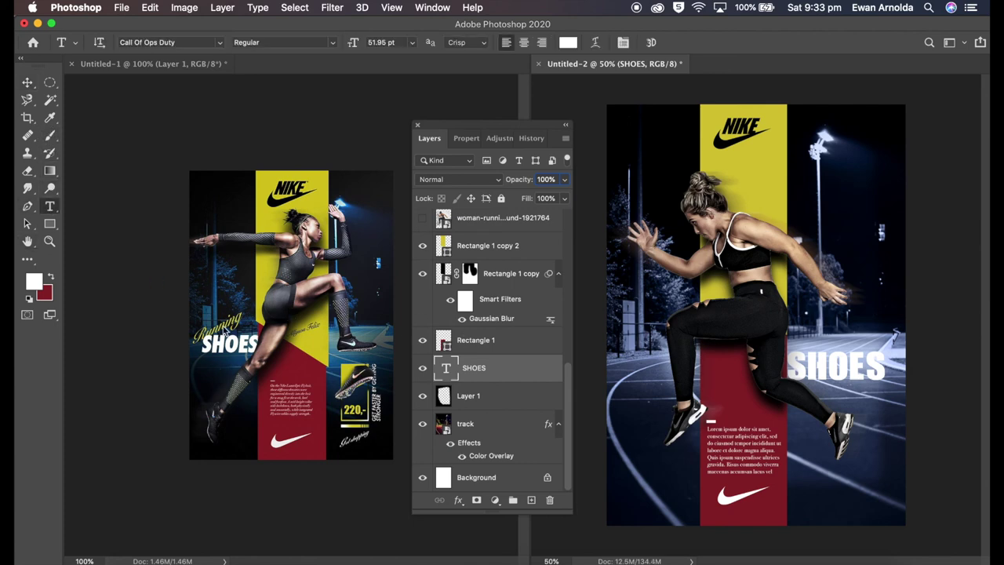
Type the word Running above SHOES in Blacksword at 18 pt.
click(811, 328)
text(RUNNI)
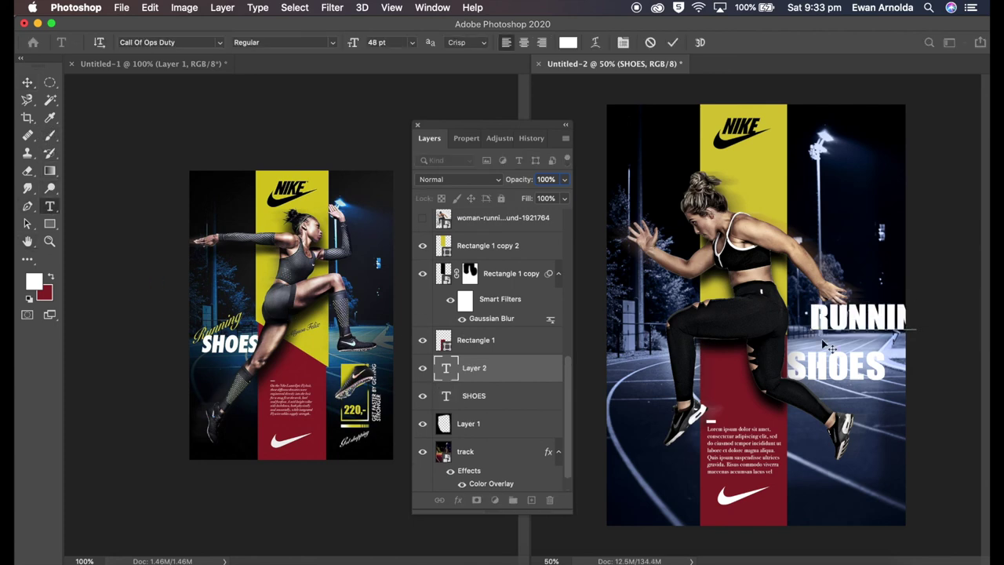
text(N)
click(220, 42)
click(302, 110)
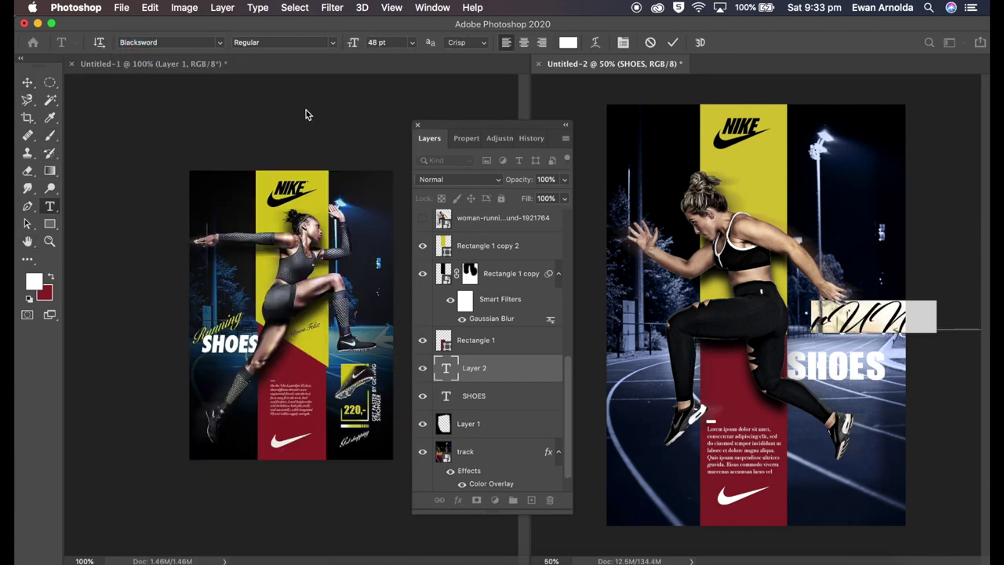
click(409, 43)
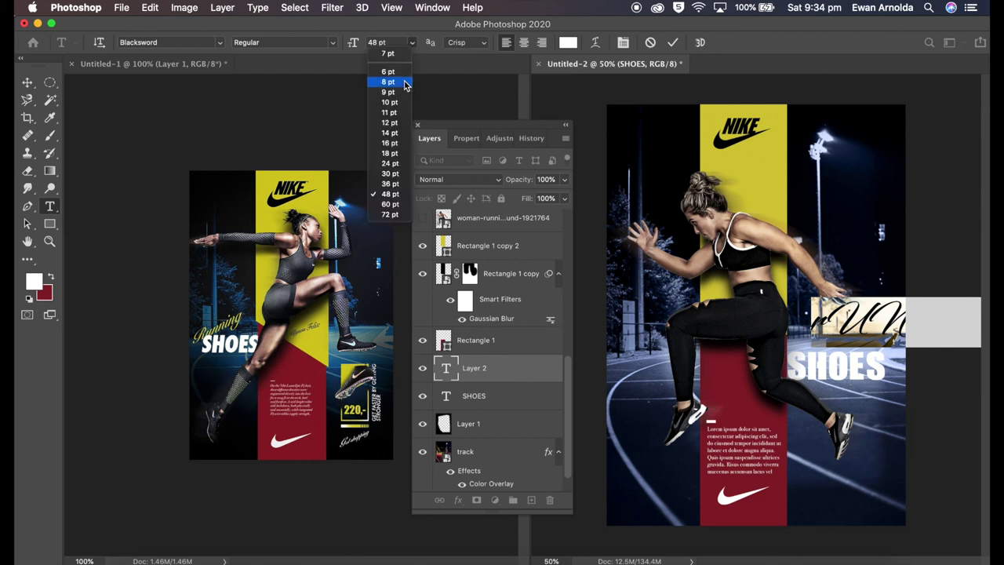
click(388, 151)
click(842, 325)
key(ctrl+a)
text(R)
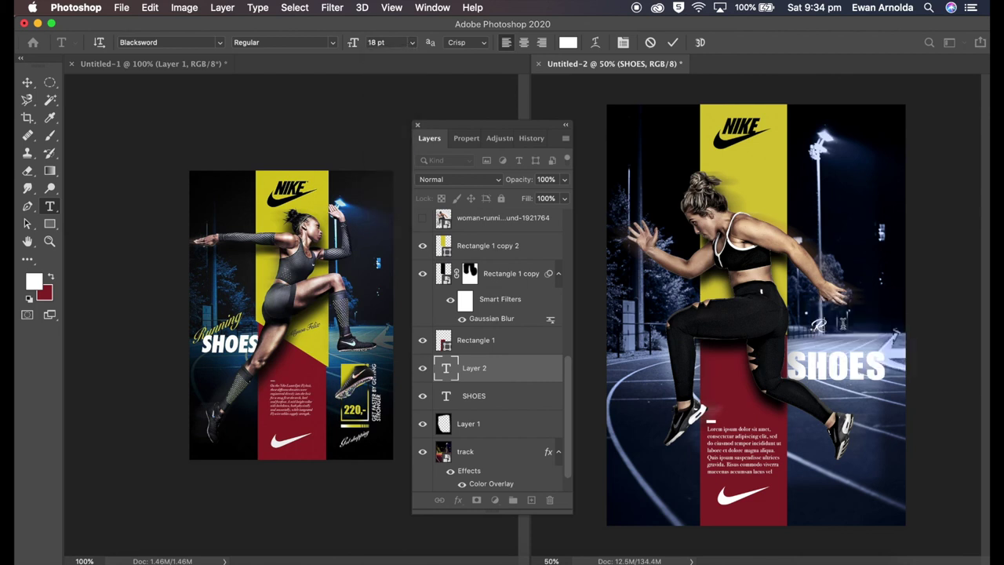
Fill Running with the band's sampled yellow and scale it up above SHOES.
key(ctrl+a)
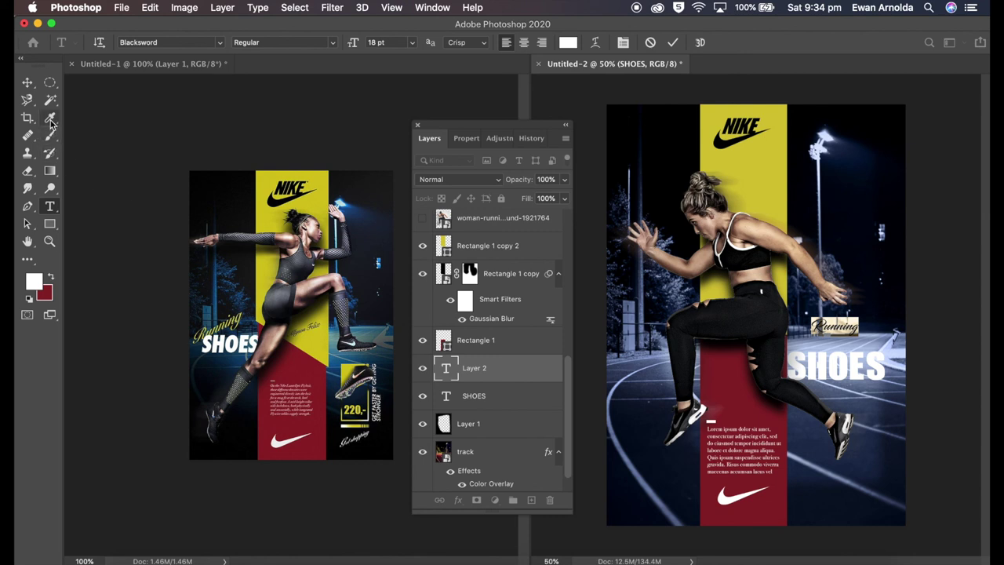
click(51, 118)
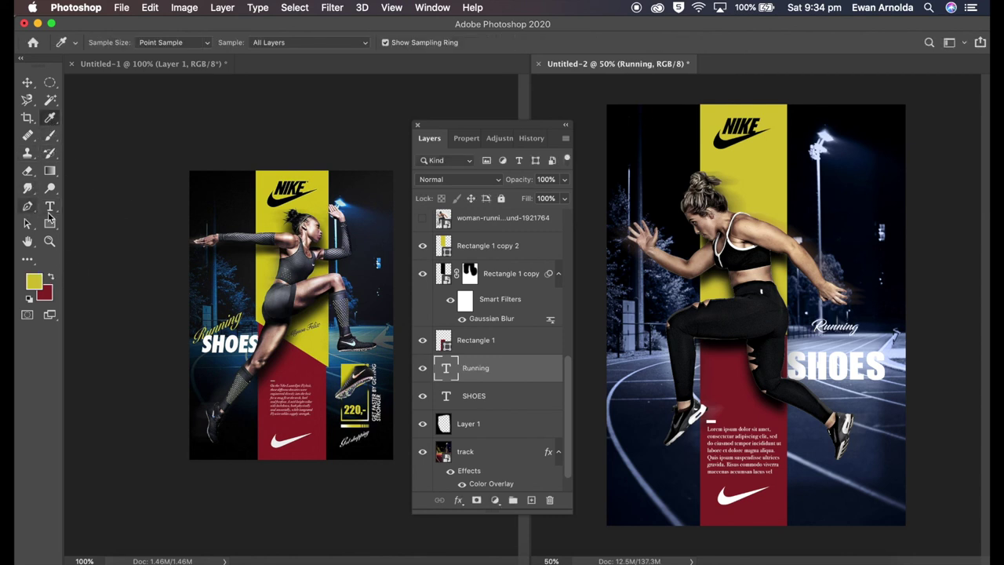
key(alt+BackSpace)
key(v)
key(ctrl+t)
mouse_move(861, 319)
mouse_down()
mouse_move(898, 301)
mouse_move(851, 336)
mouse_up()
click(700, 42)
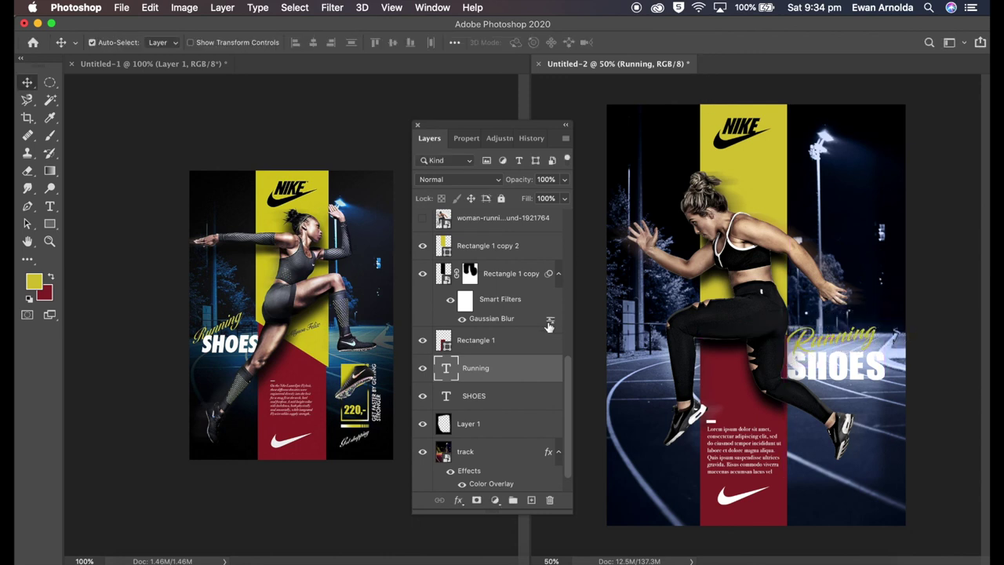
Move Running and SHOES beneath Layer 1 and add Brightness/Contrast at brightness -21.
scroll(486, 353, down, 1)
drag(476, 340, 492, 379)
click(807, 349)
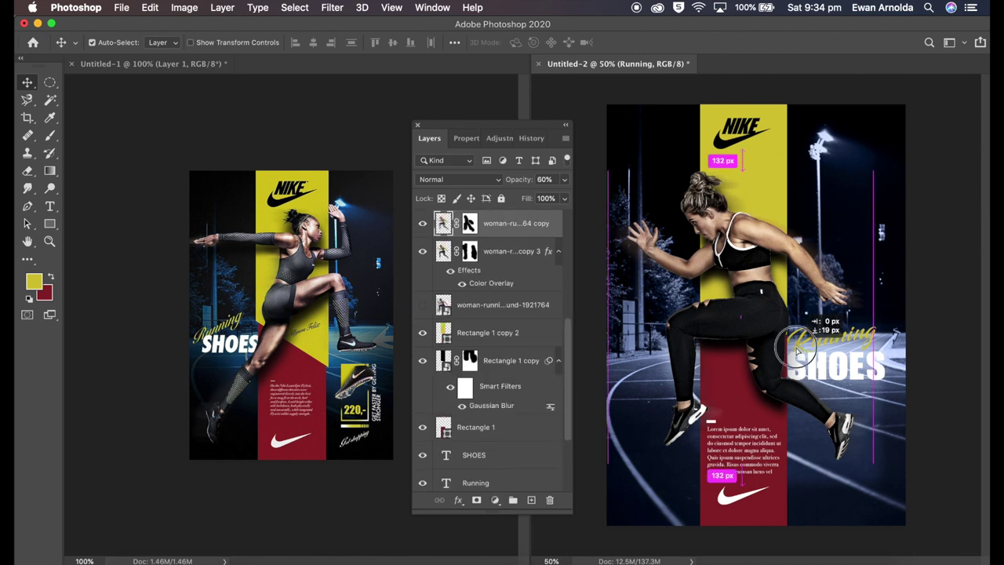
scroll(510, 379, down, 3)
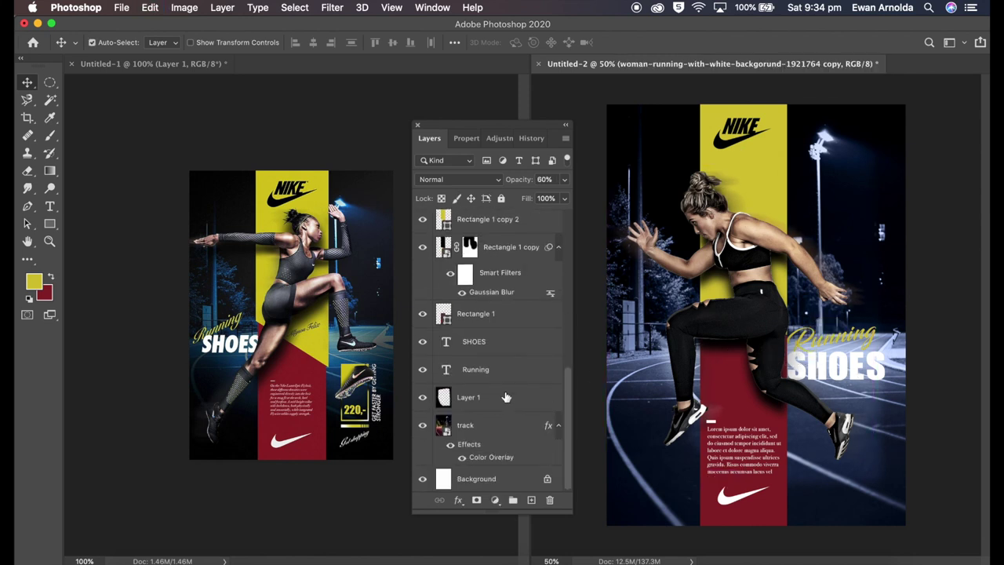
click(503, 378)
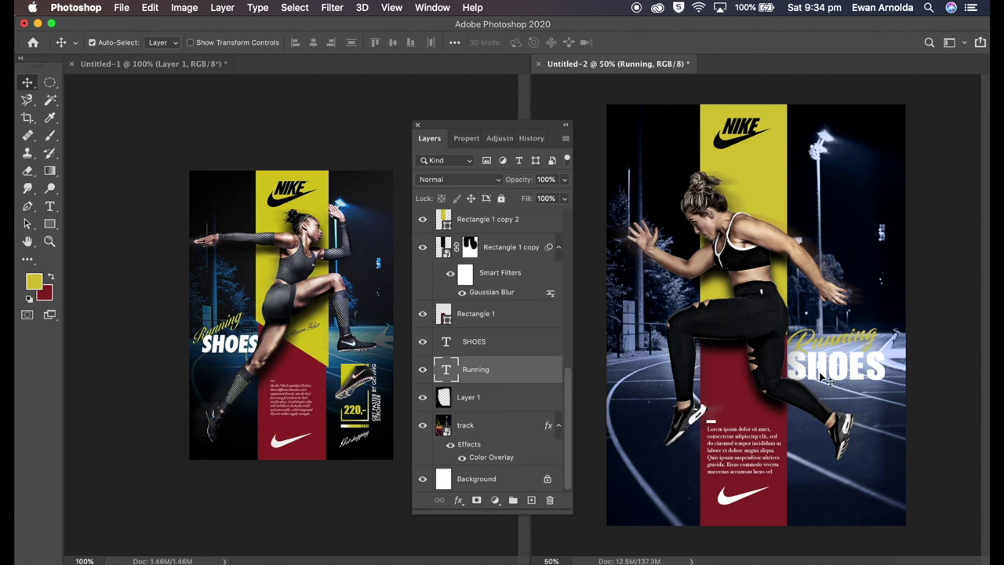
shift+click(502, 346)
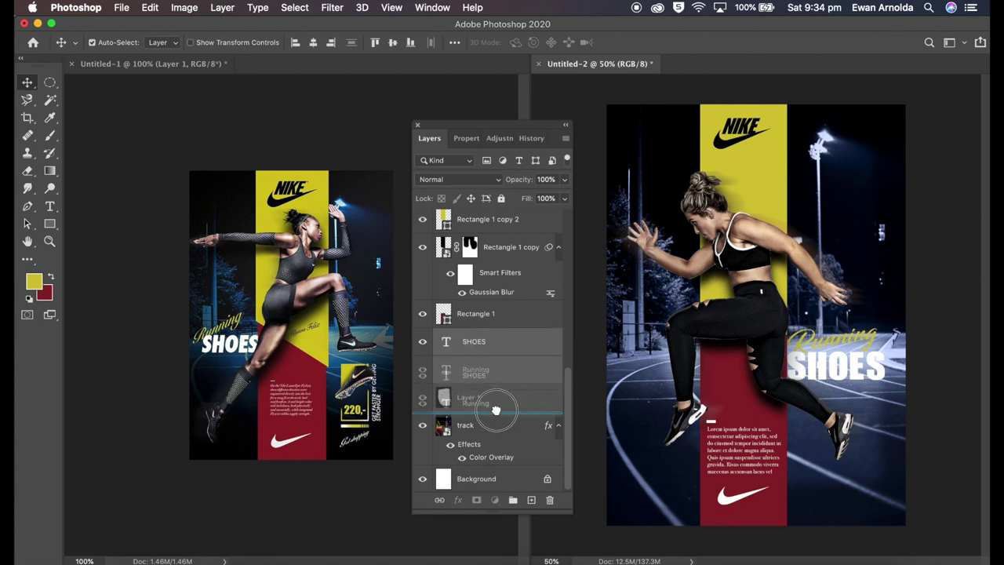
drag(502, 349, 497, 415)
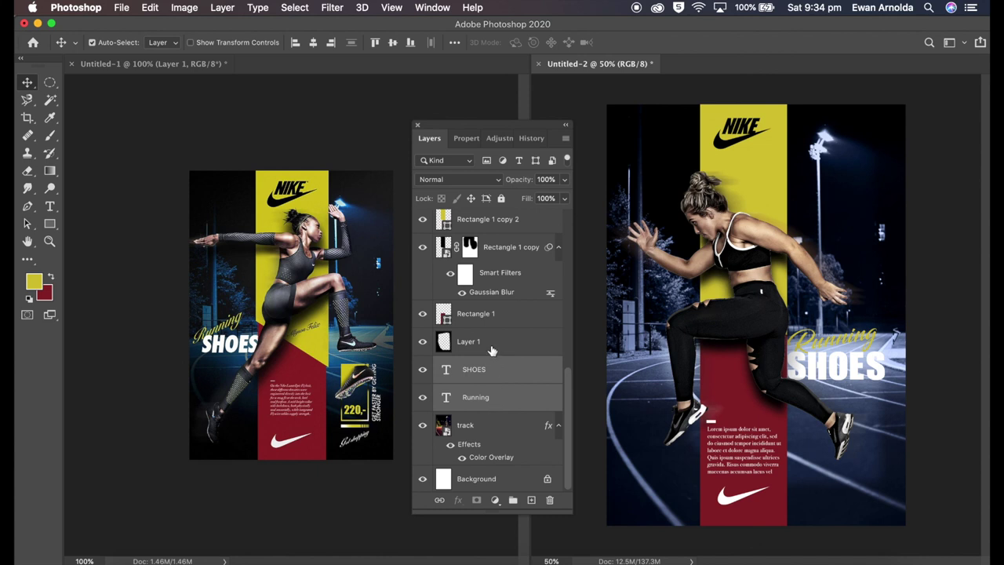
click(489, 139)
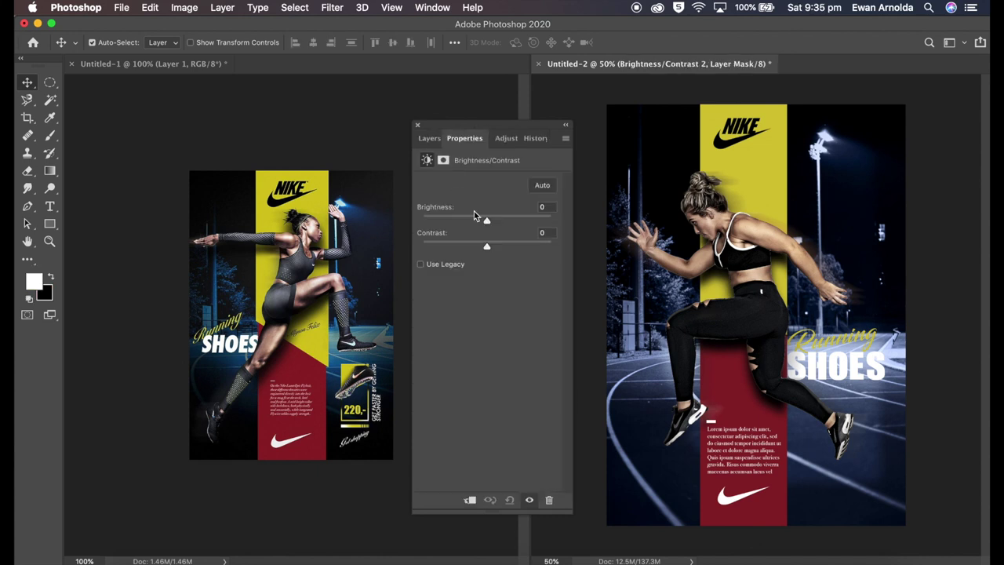
drag(480, 224, 478, 221)
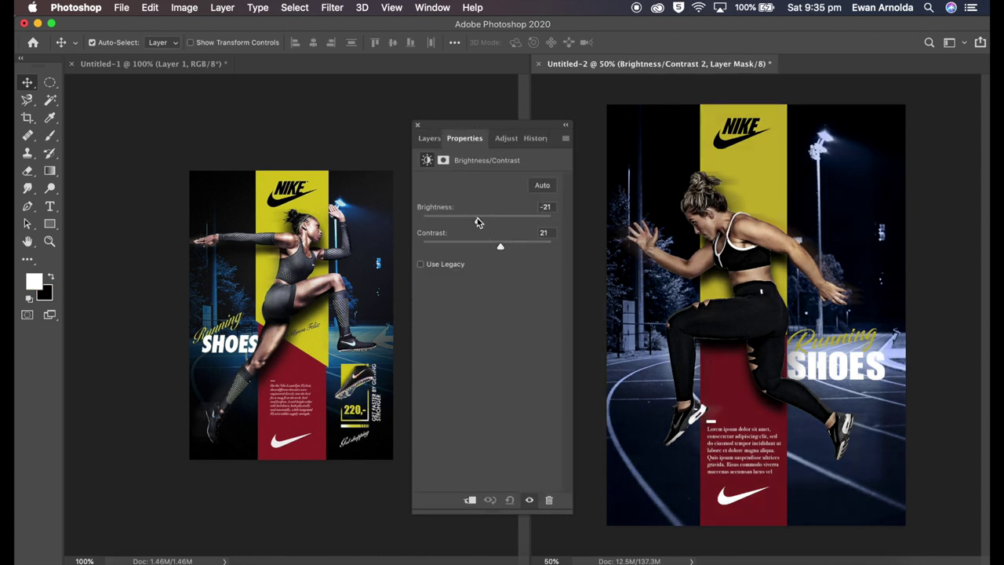
Shift the Running SHOES headline slightly right and down into final position.
click(429, 138)
scroll(502, 376, down, 5)
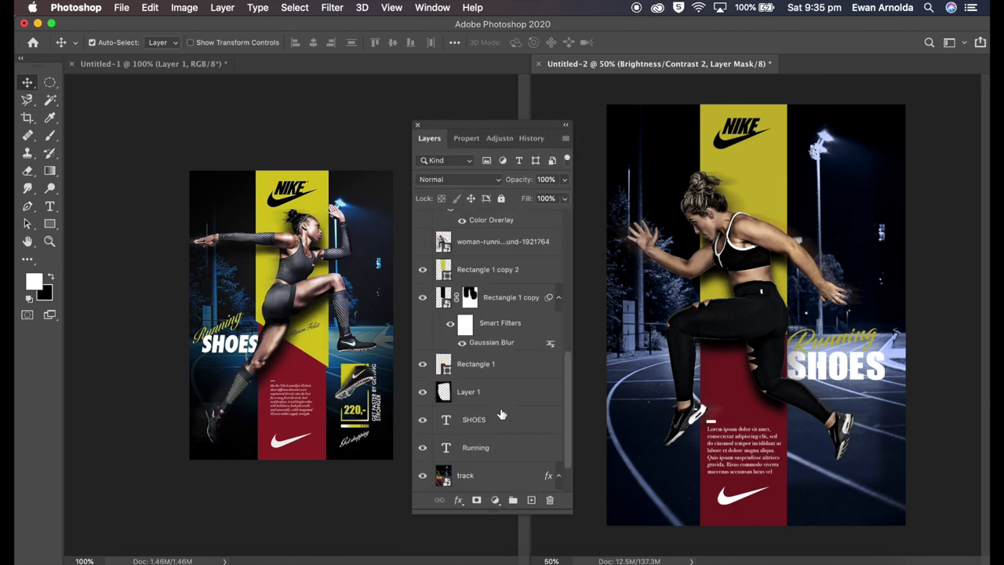
click(474, 419)
shift+click(475, 447)
key(ctrl+t)
mouse_move(827, 368)
mouse_down()
mouse_move(831, 376)
mouse_move(832, 366)
mouse_up()
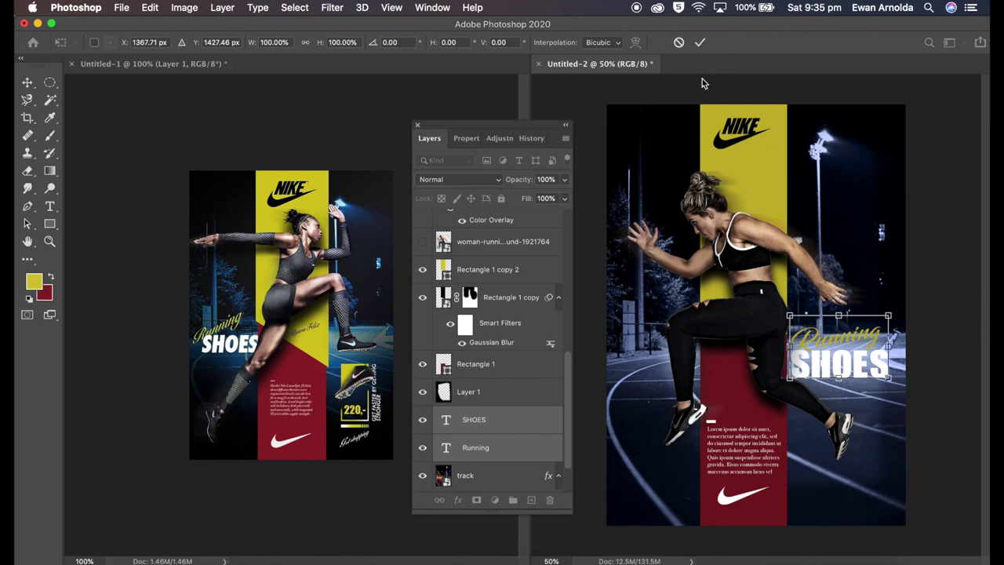
click(699, 43)
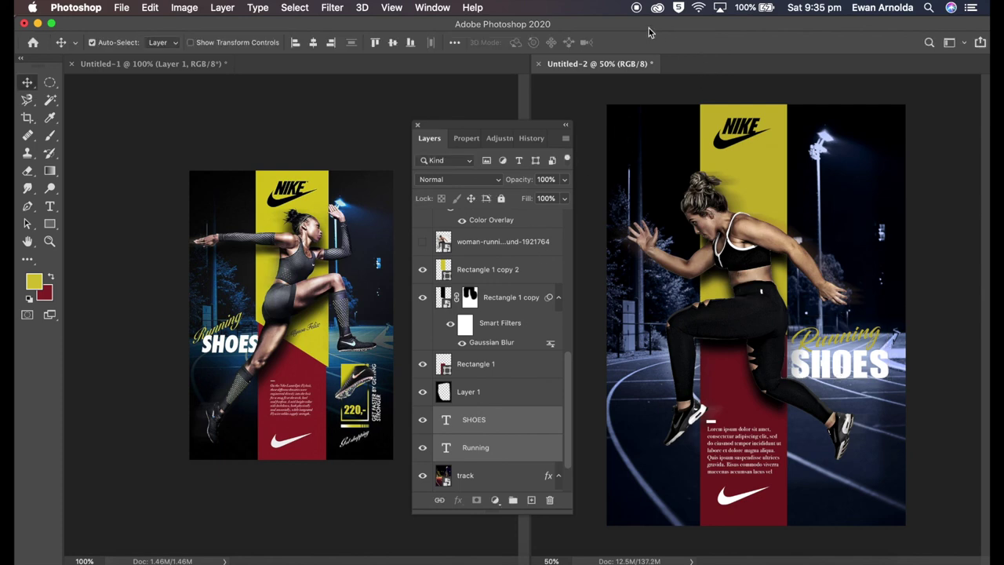